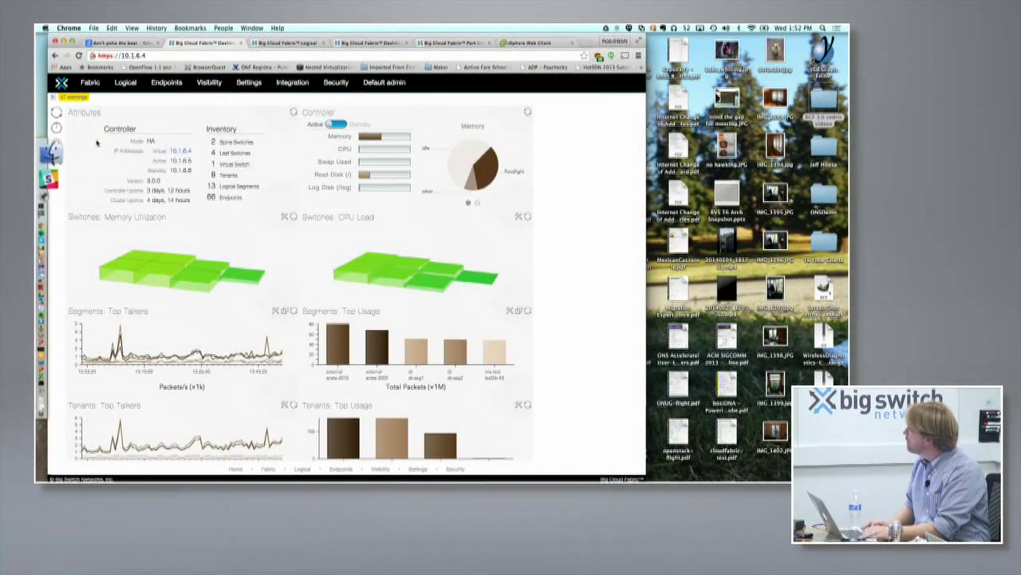
Toggle the dashboard's dark theme on and back off, and look through its memory, CPU, top-talker and top-usage charts
left_click(59, 145)
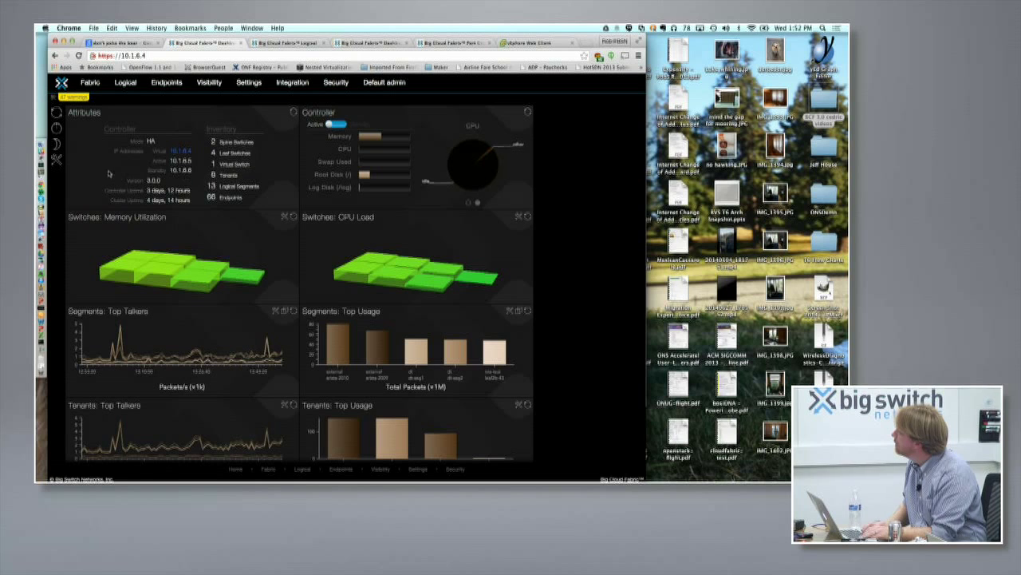
left_click(56, 145)
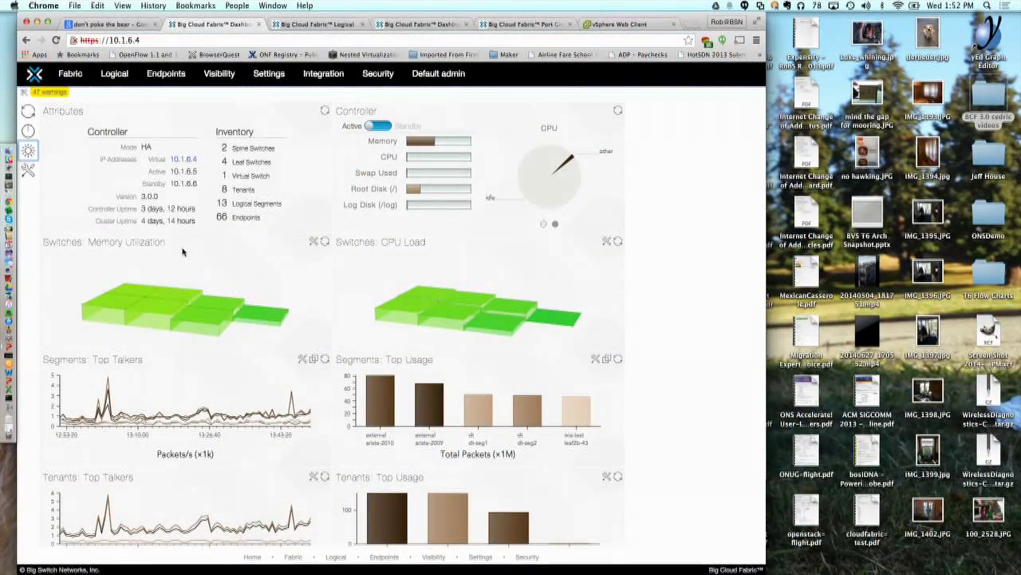
mouse_move(137, 289)
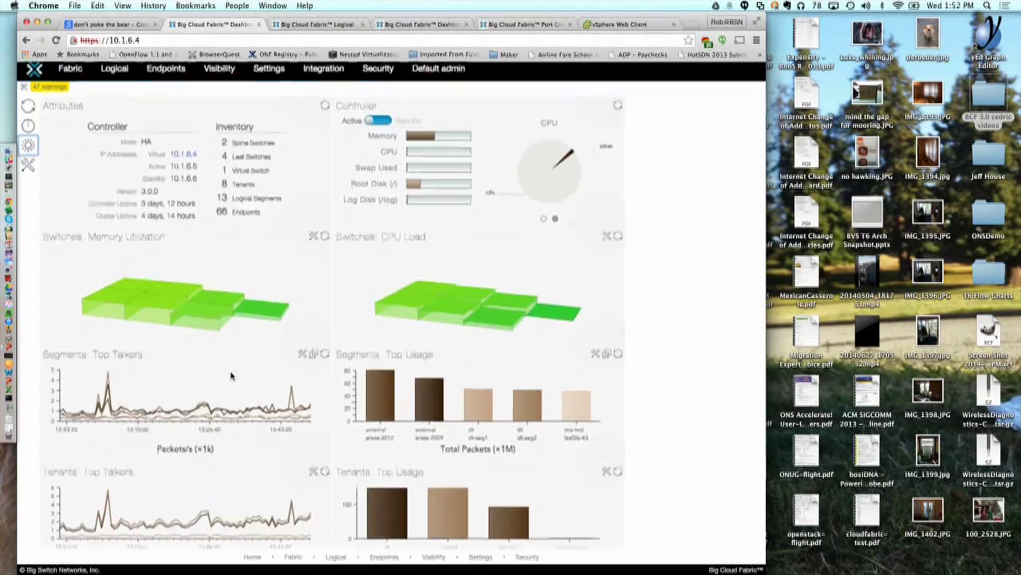
scroll(231, 375, "down", 2)
scroll(232, 375, "down", 3)
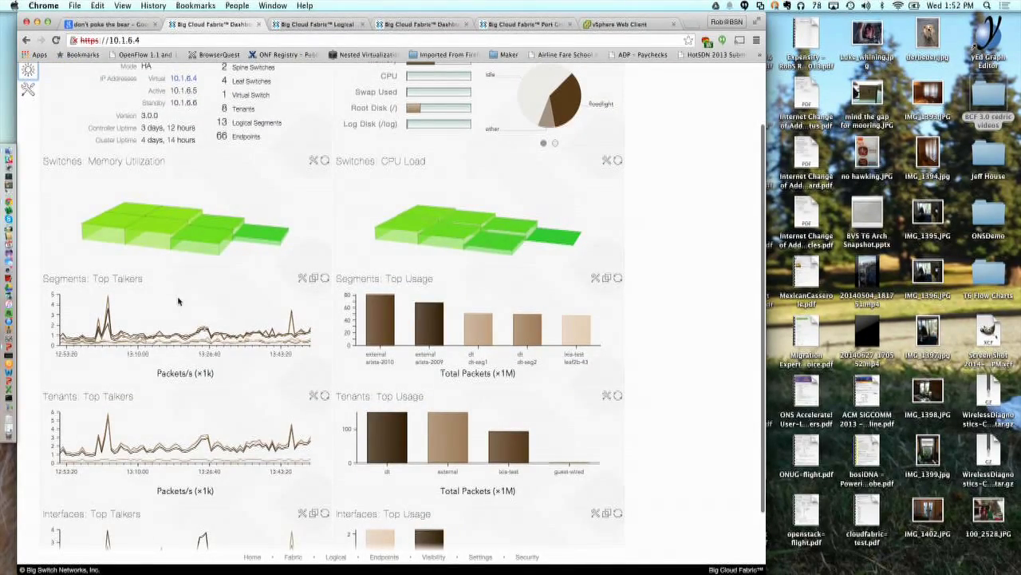
scroll(179, 301, "down", 5)
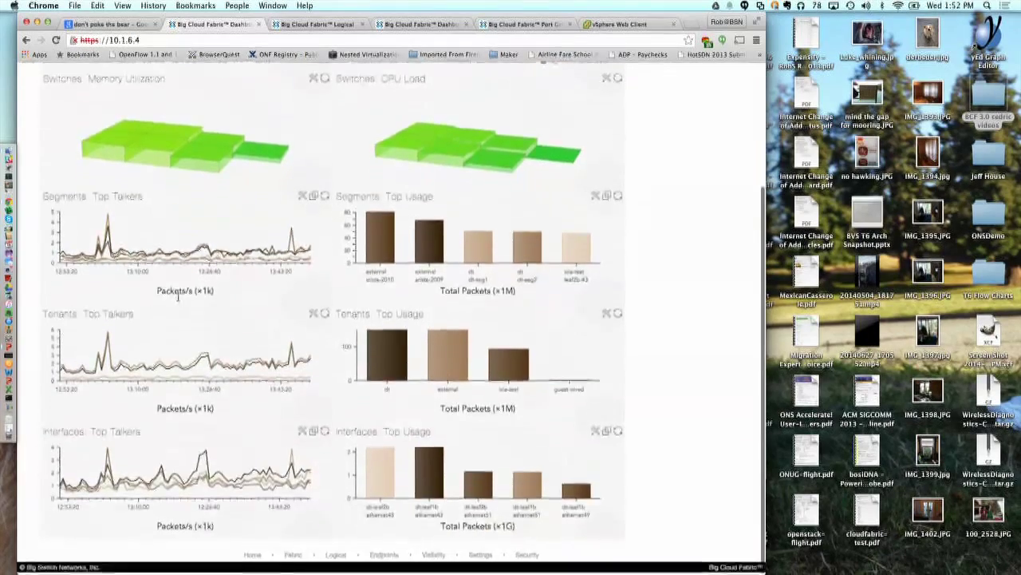
scroll(227, 423, "up", 10)
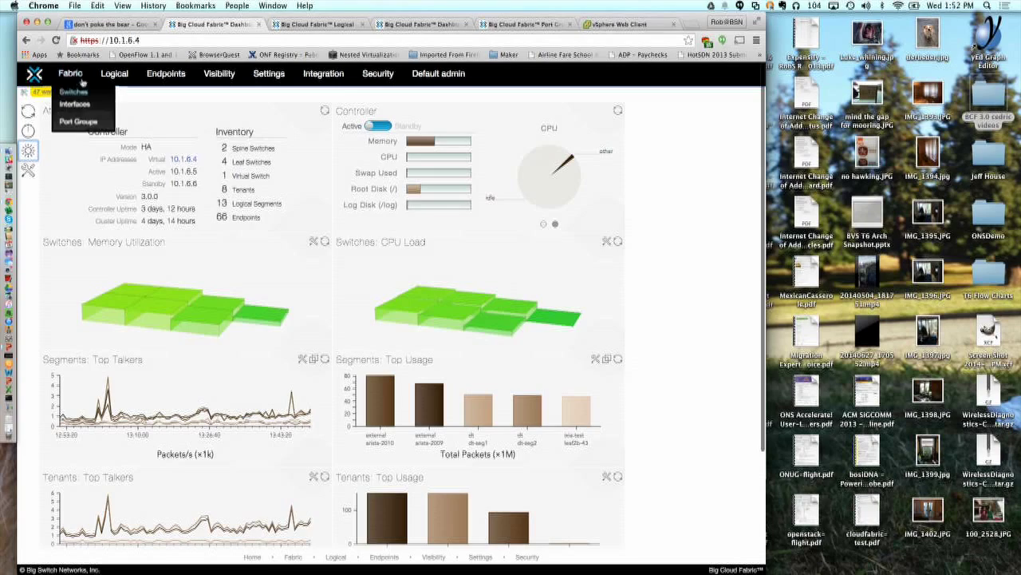
Open the fabric topology in show links mode and display the links of the spine switch beneath the active controller
left_click(73, 77)
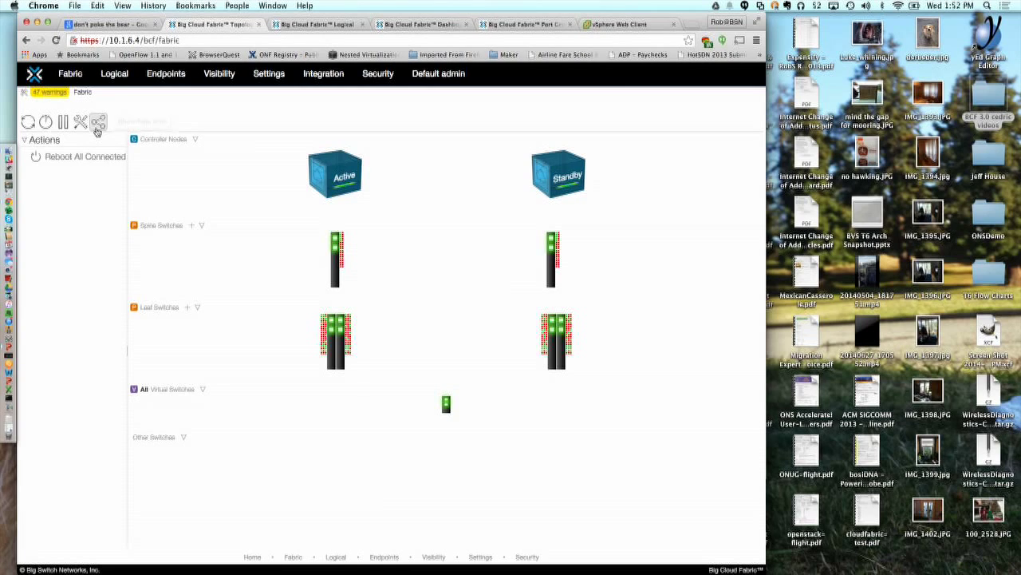
left_click(98, 121)
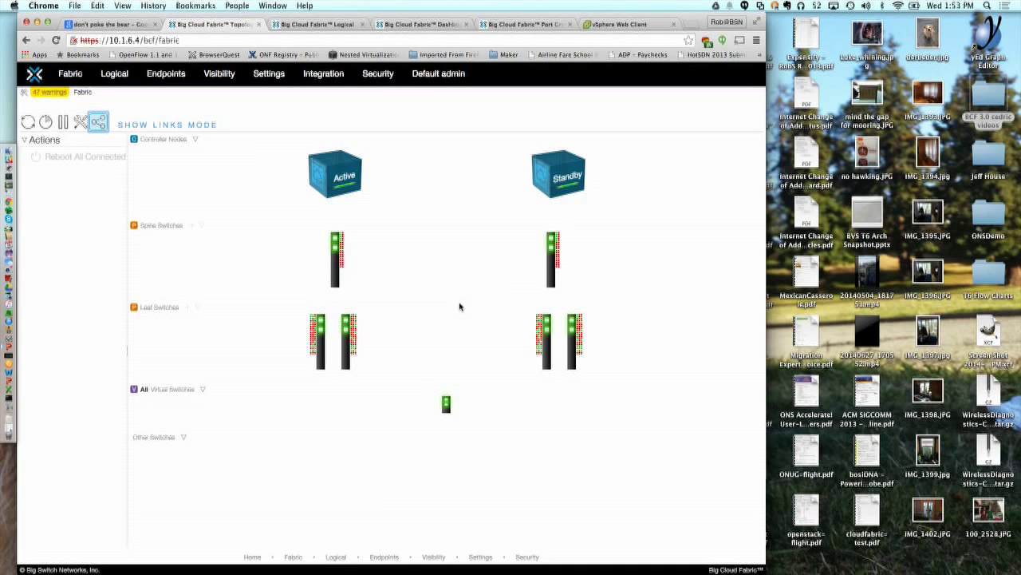
mouse_move(564, 170)
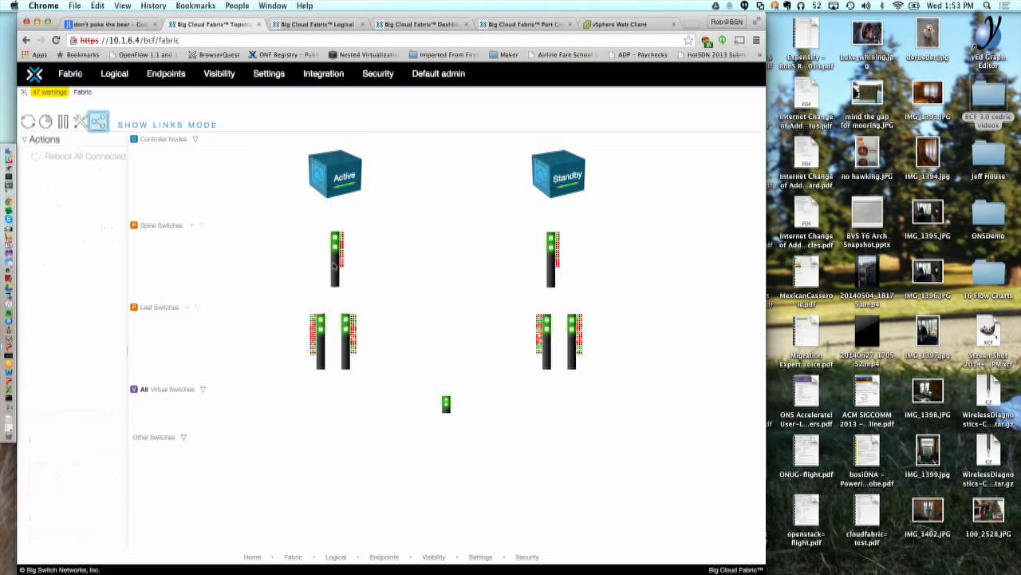
left_click(336, 265)
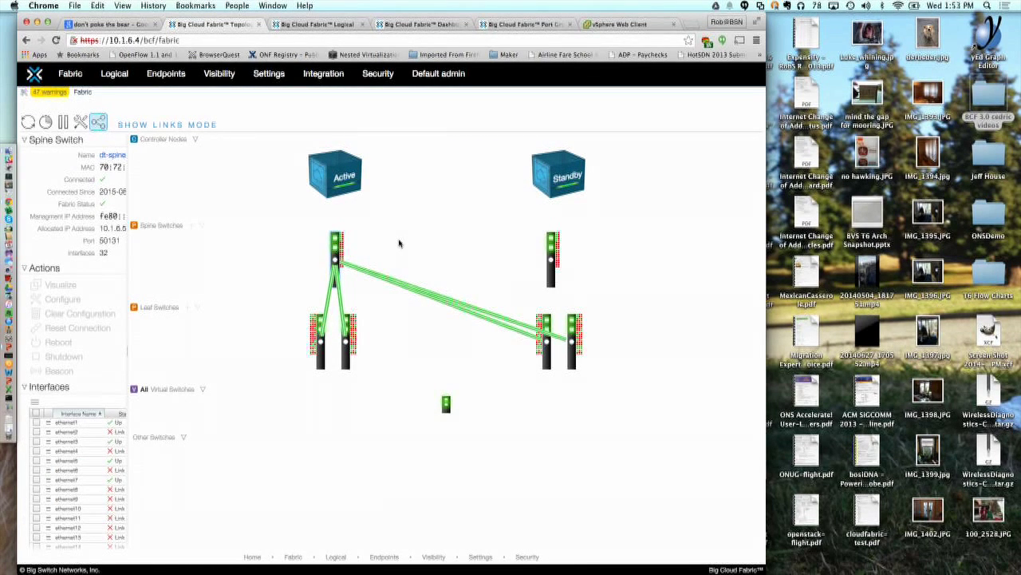
Display the links of leaf switch dt-leaf1b, inspecting its link to dt-spine2 and its switch details
left_click(347, 348)
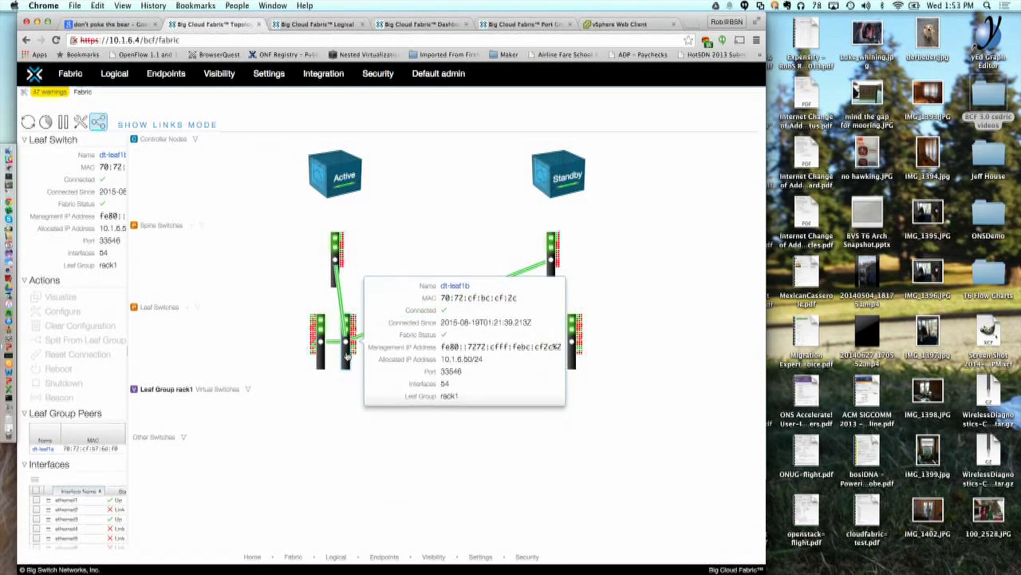
mouse_move(431, 312)
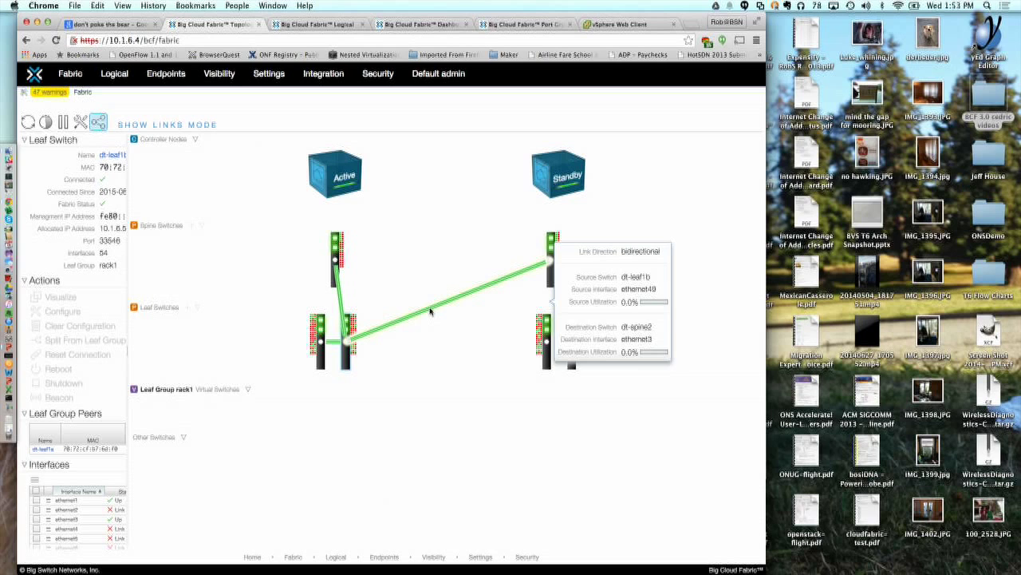
scroll(76, 165, "down", 10)
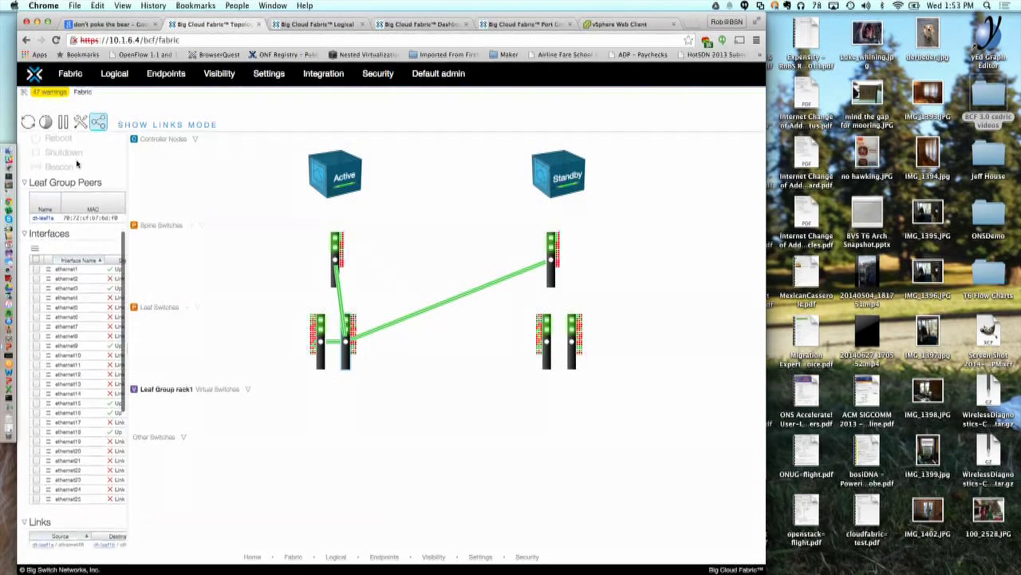
scroll(75, 304, "up", 10)
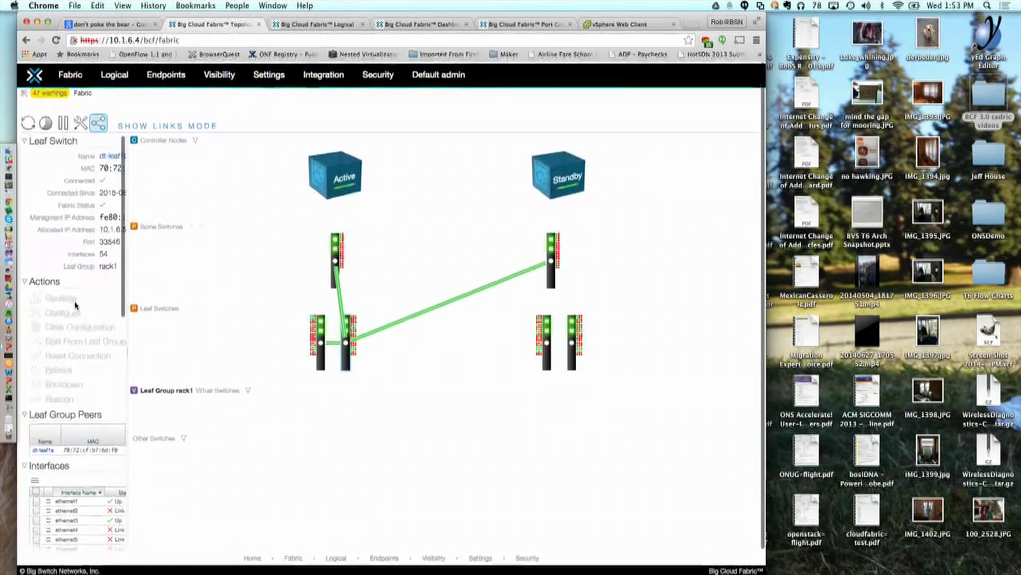
Open the detail page of leaf switch dt-leaf1b and flip the chassis picture to its rear side
left_click(113, 156)
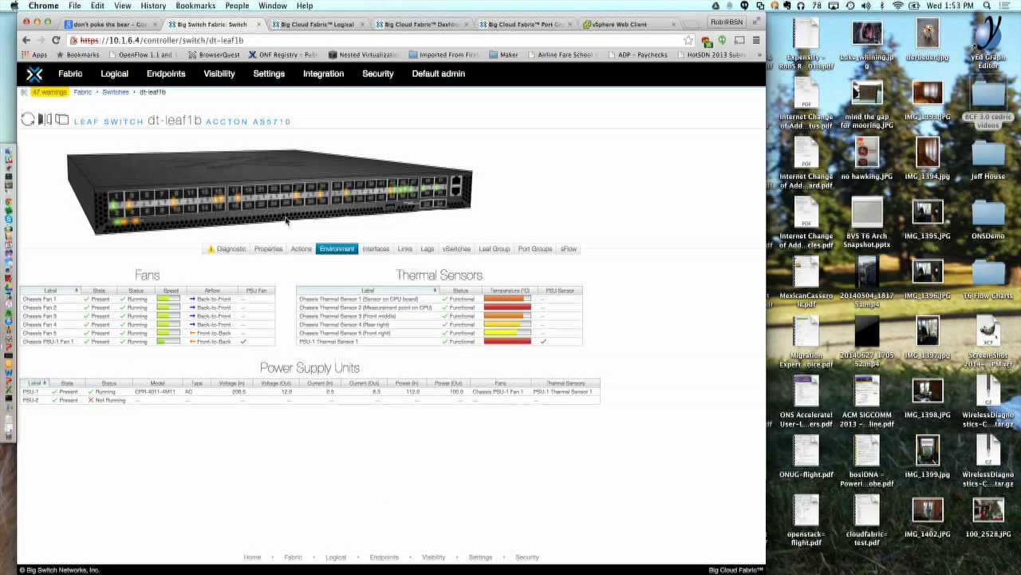
left_click(47, 118)
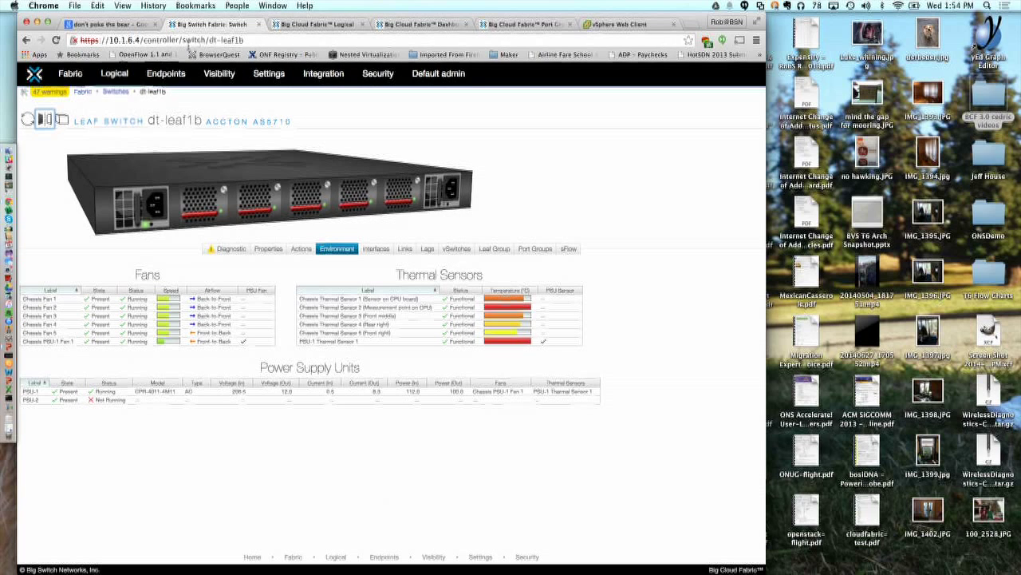
View the logical overview on controller 10.1.7.4 and the details of virtual switch docker-1 in the fabric topology on 10.2.18.14
left_click(297, 24)
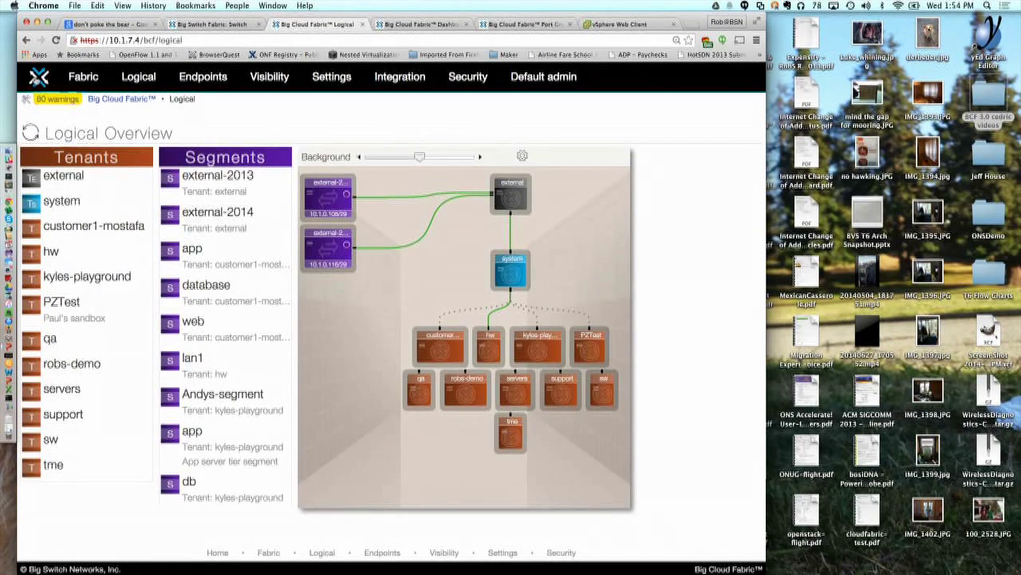
mouse_move(252, 65)
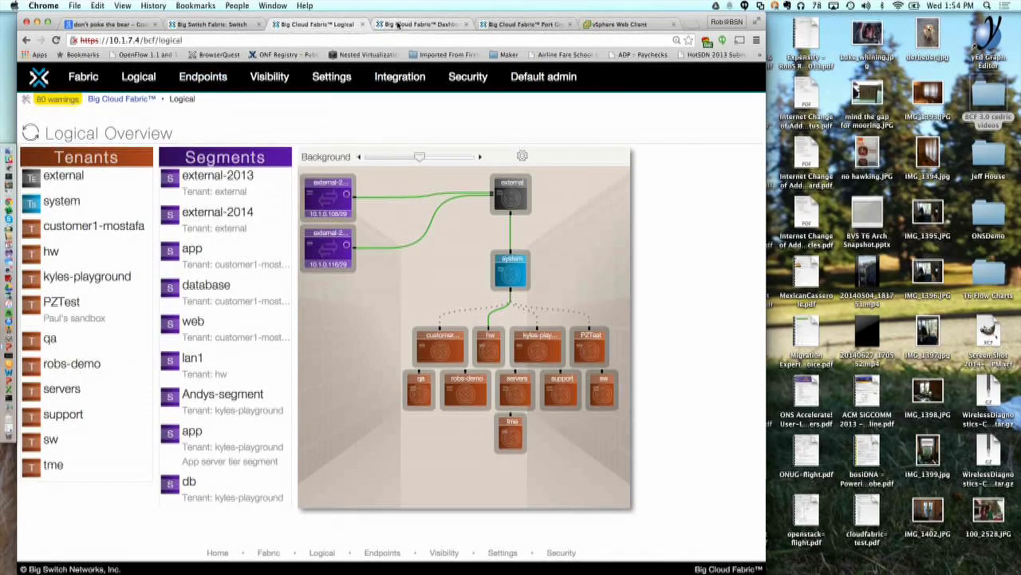
left_click(399, 24)
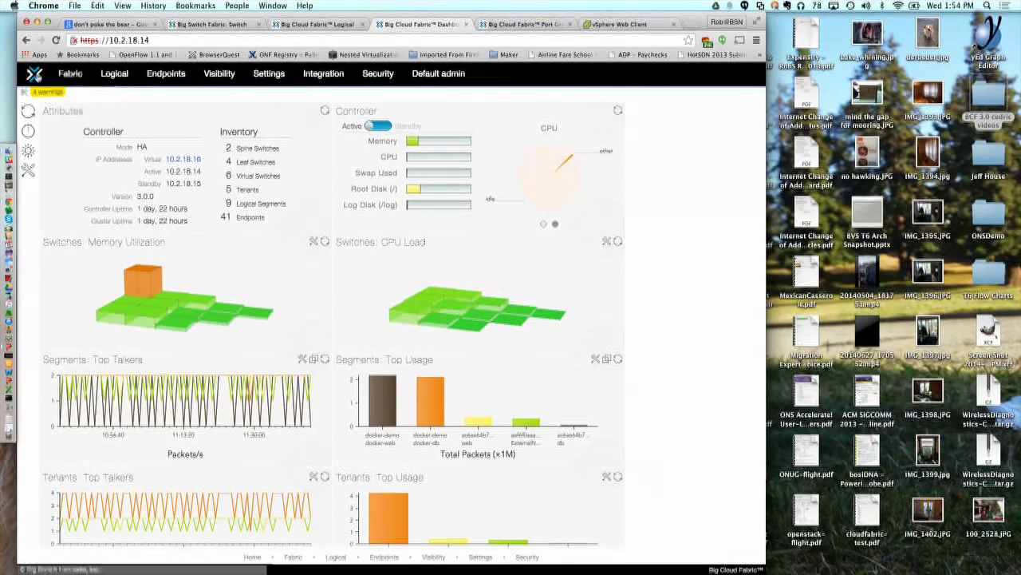
mouse_move(70, 74)
left_click(64, 96)
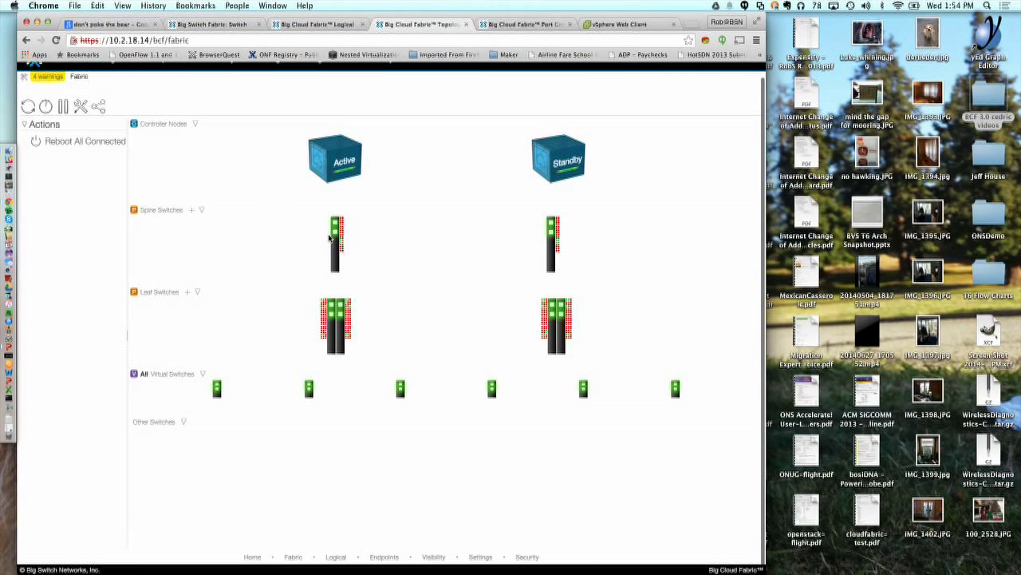
mouse_move(215, 388)
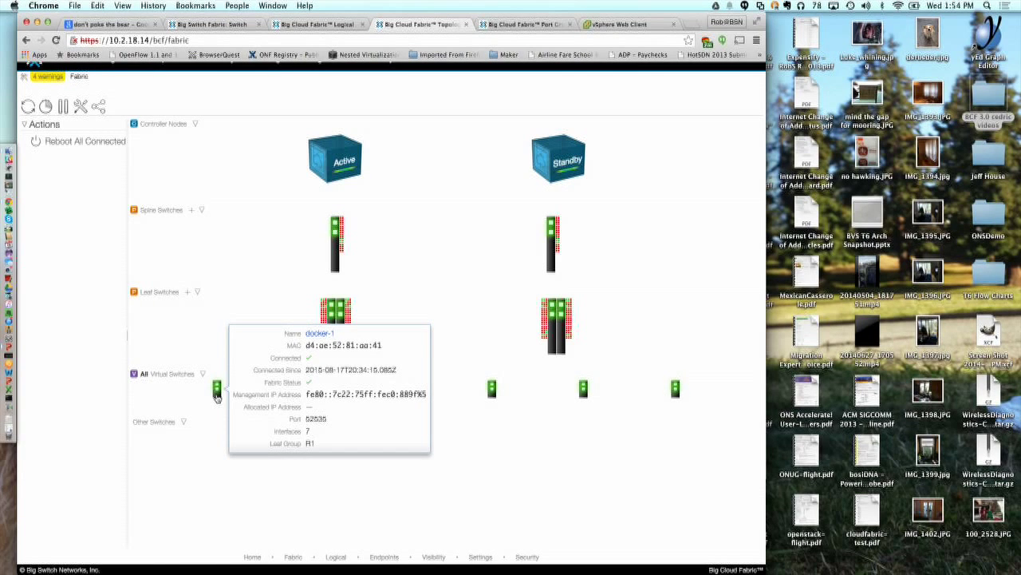
Return to the dt-leaf1b switch page on 10.1.6.4, flip the chassis to its front side and look at its ports
left_click(204, 25)
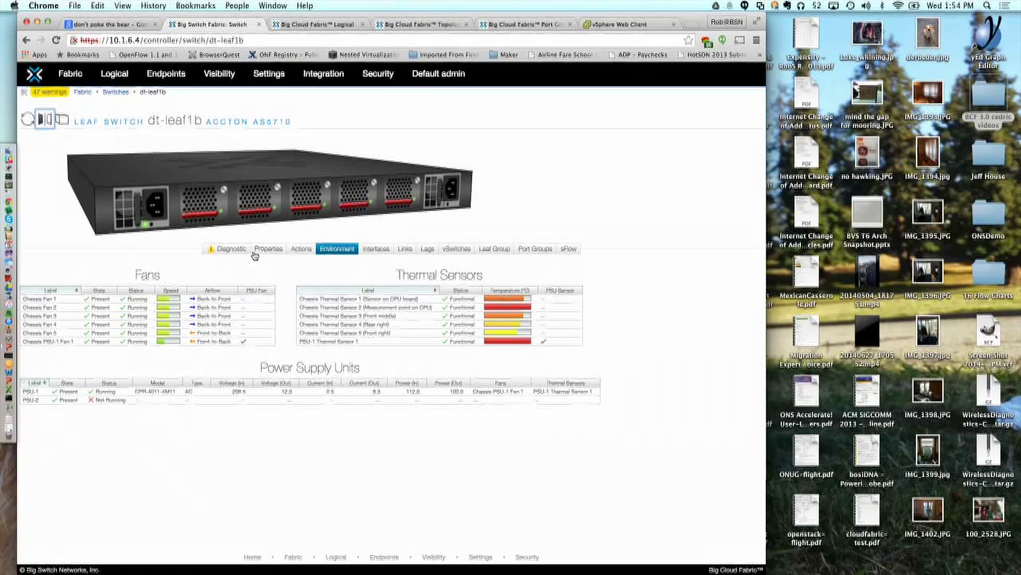
left_click(45, 119)
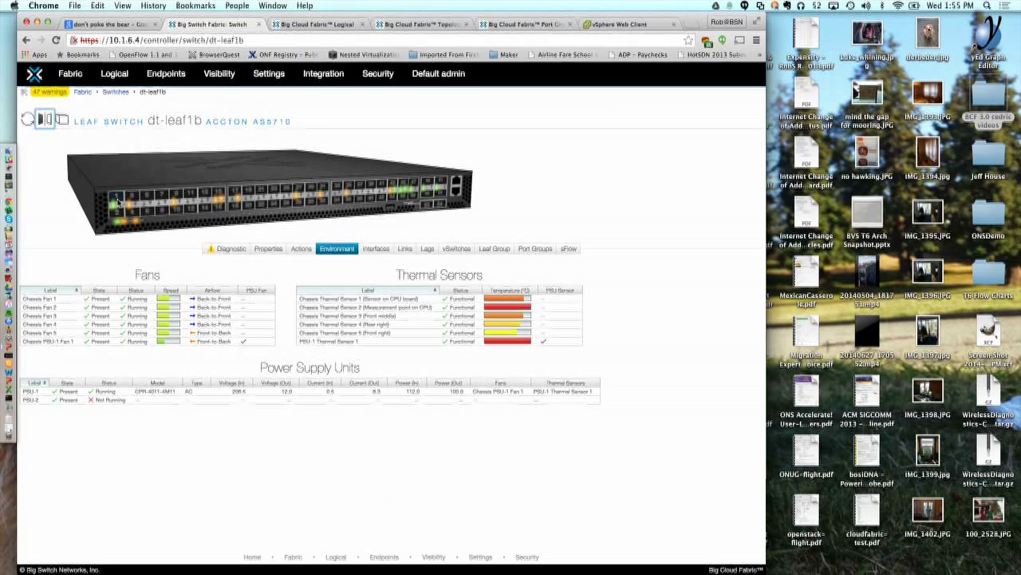
mouse_move(116, 199)
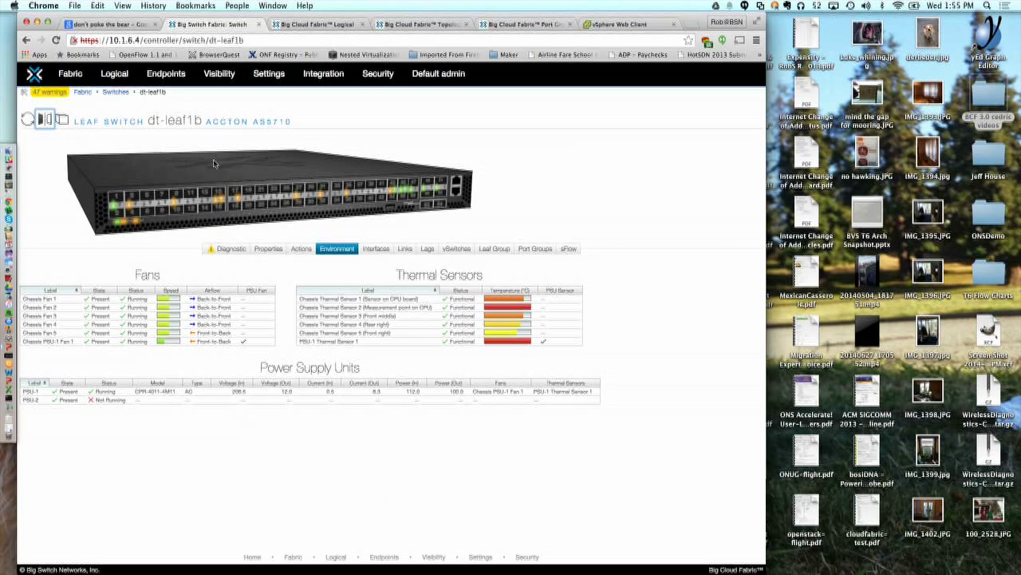
Open the logical overview on 10.1.6.4 and go to the guest-wired tenant from its diagram
left_click(114, 74)
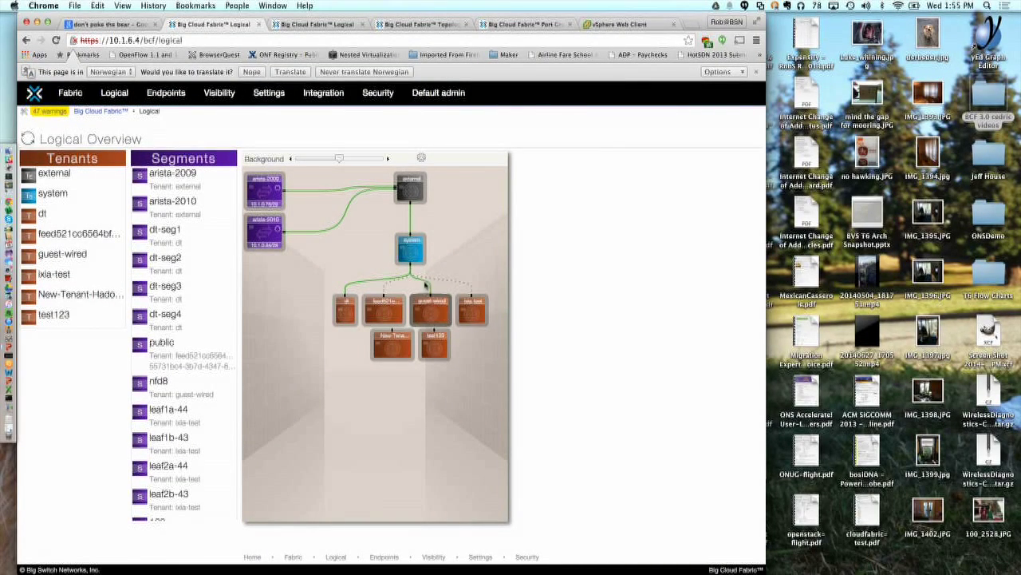
mouse_move(347, 314)
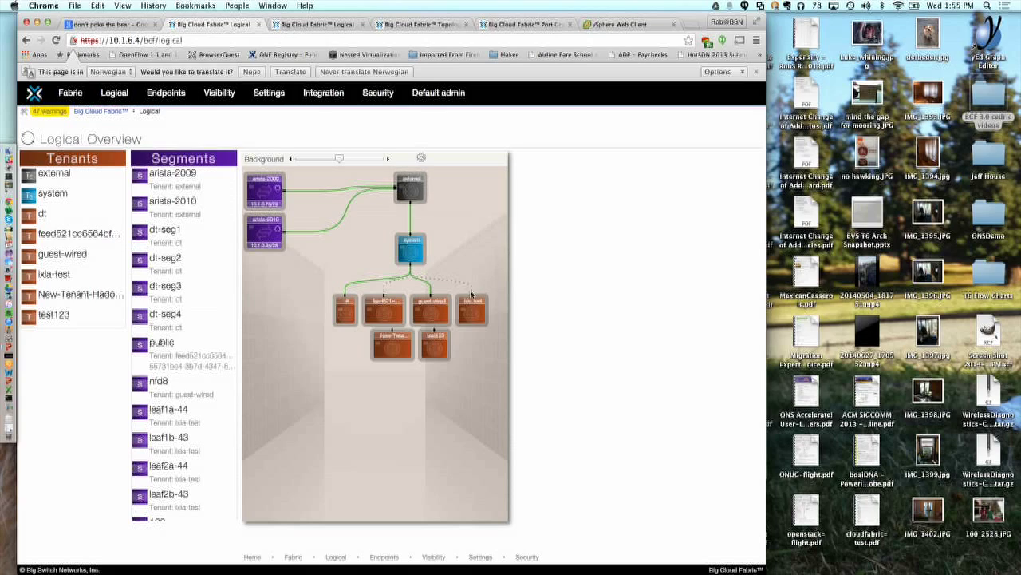
left_click(421, 306)
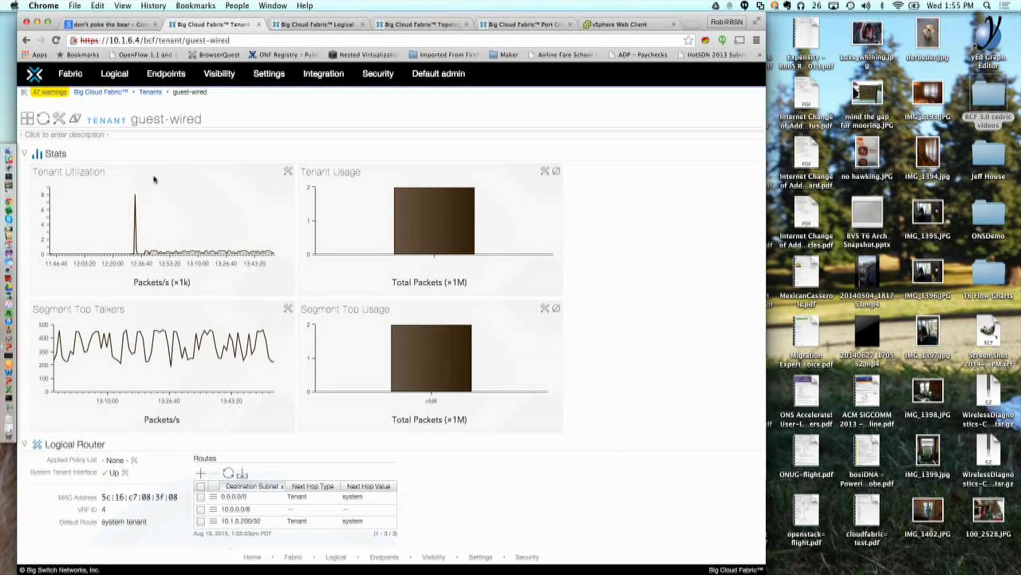
Show the guest-wired tenant's logical diagram and examine its path from segment nfd8 up to the external tenant
left_click(27, 118)
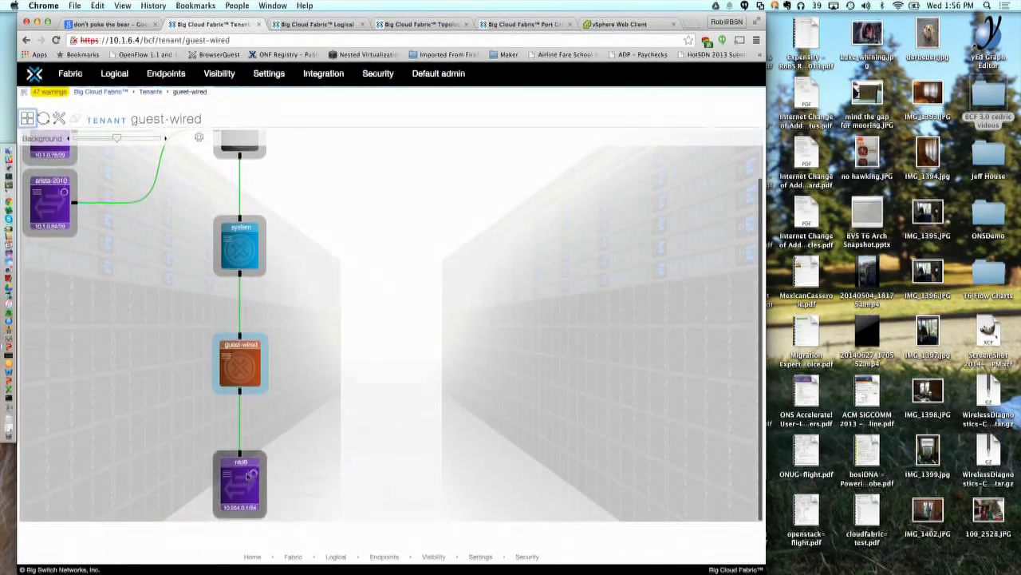
mouse_move(246, 478)
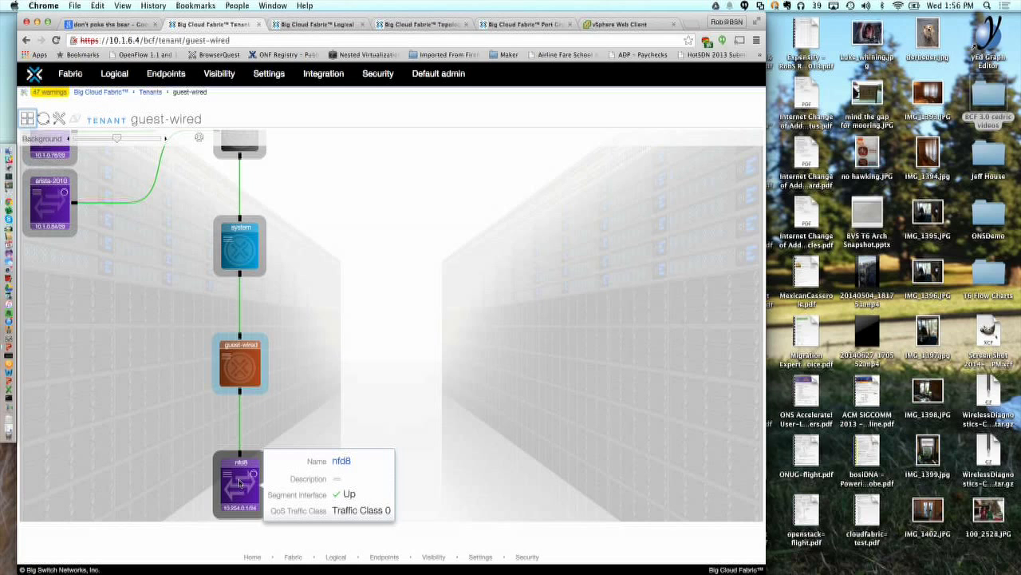
mouse_move(237, 373)
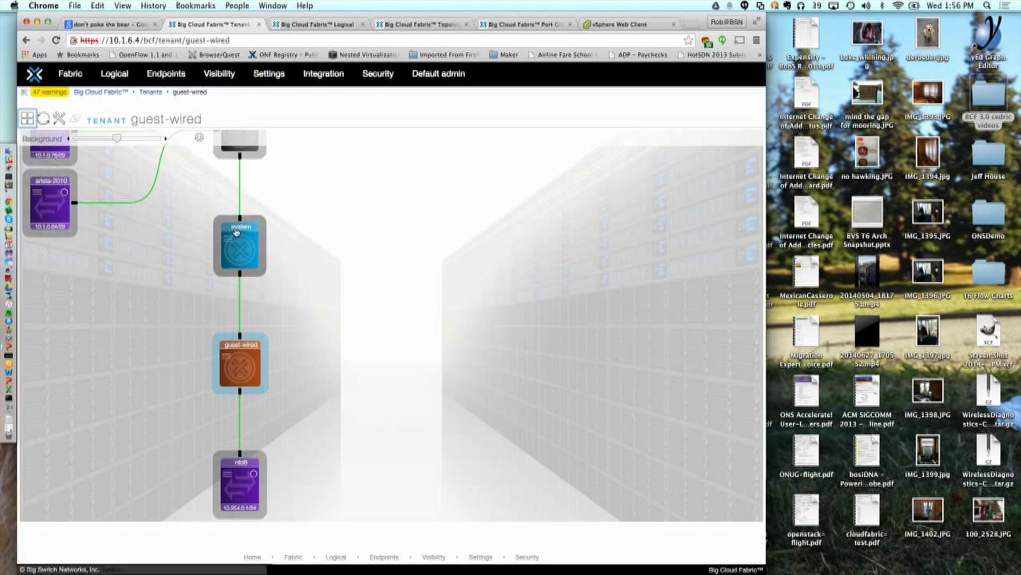
scroll(240, 242, "up", 2)
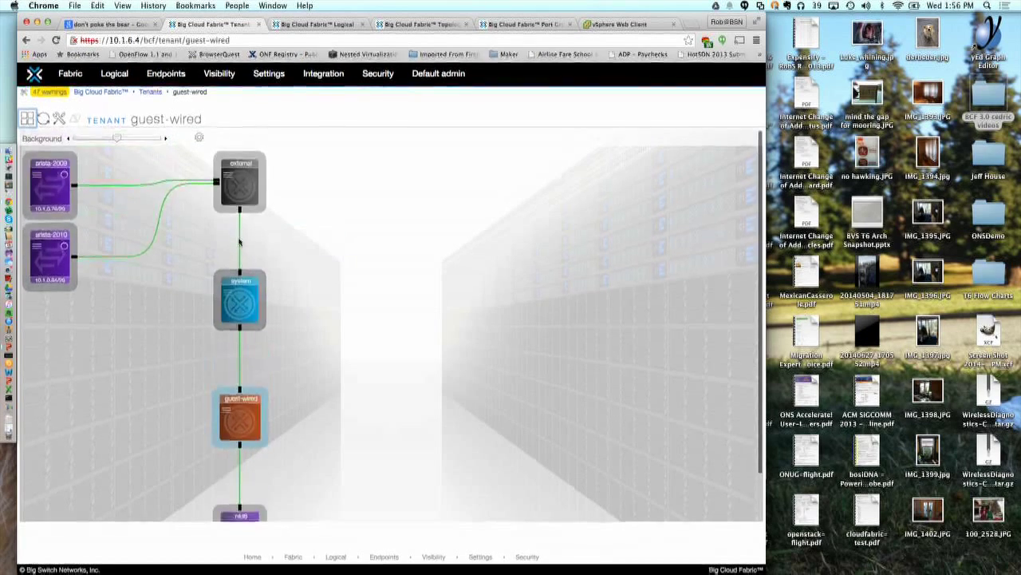
Return to the guest-wired tenant's details and enlarge the page to 175% around the Logical Router routes
left_click(27, 118)
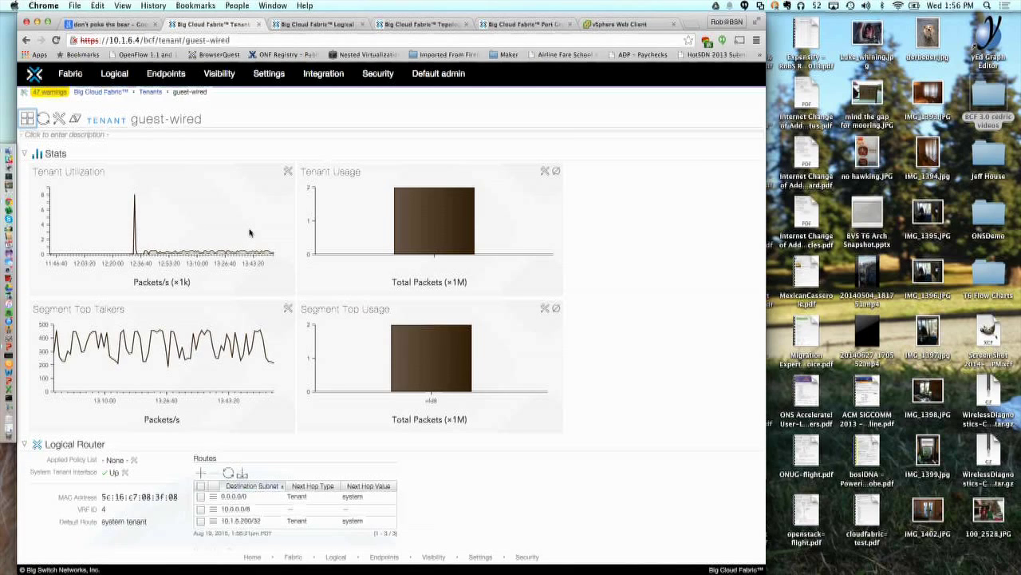
scroll(249, 232, "down", 10)
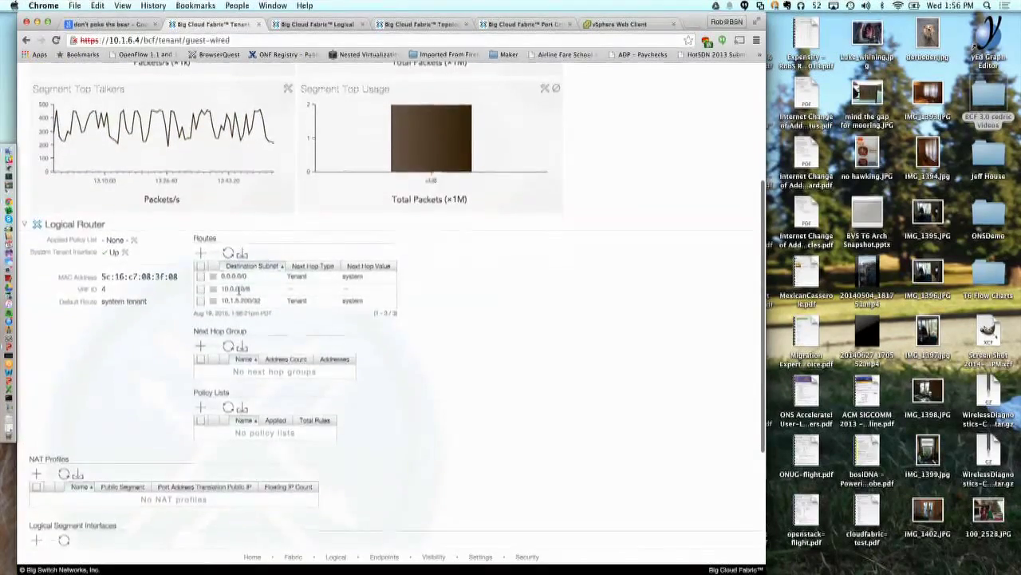
key("super+equal")
key("super+equal")
key("super+equal")
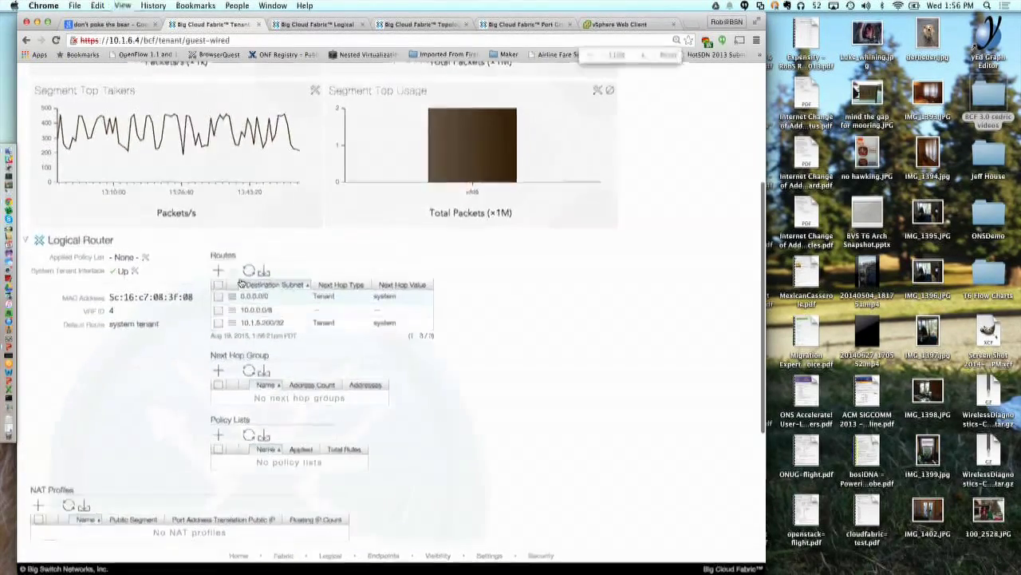
key("super+equal")
scroll(405, 271, "down", 2)
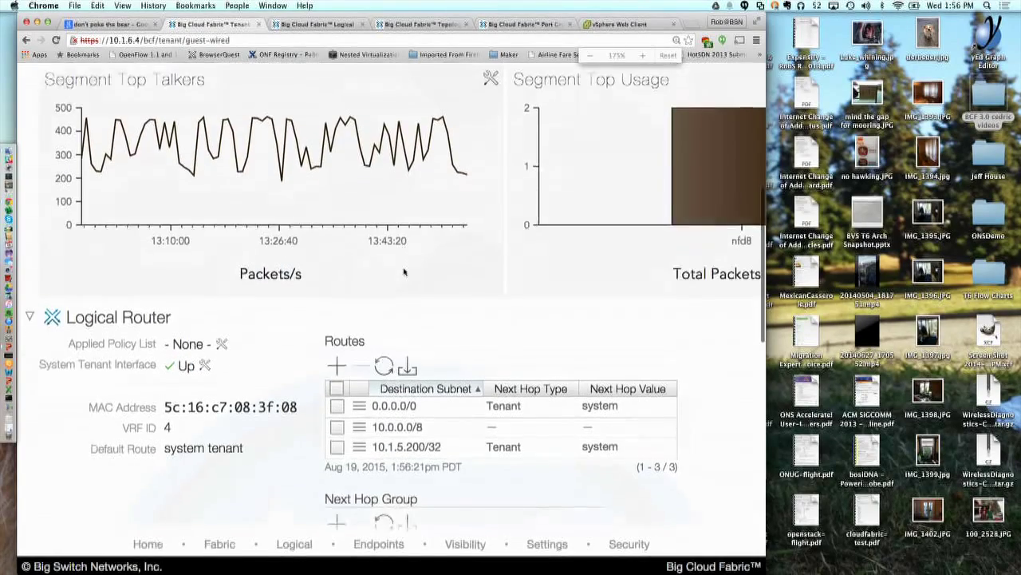
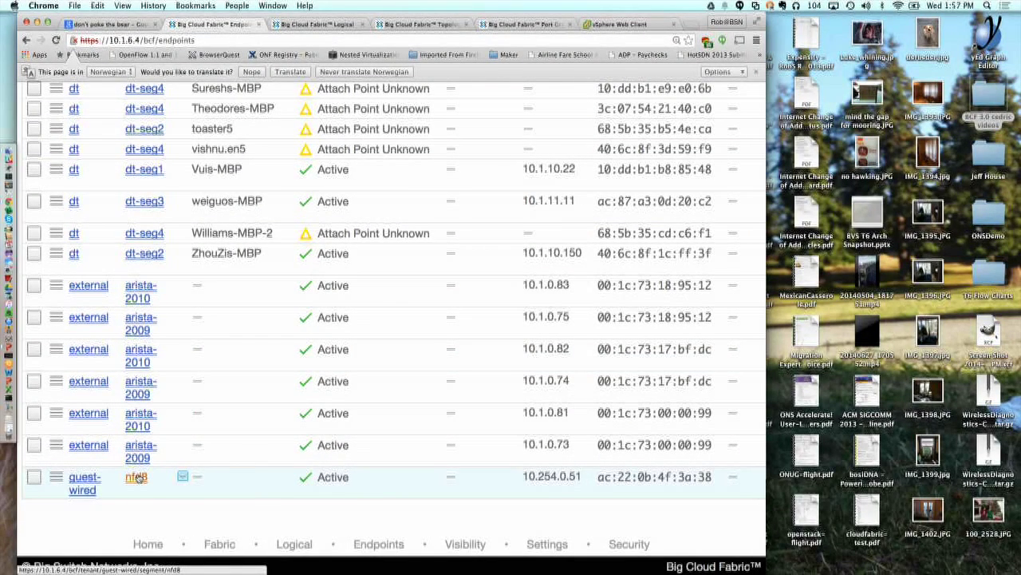
Select only the guest-wired endpoint 10.254.0.51 and the Mac15R endpoint on dt-seg4 in the Endpoints table
left_click(33, 477)
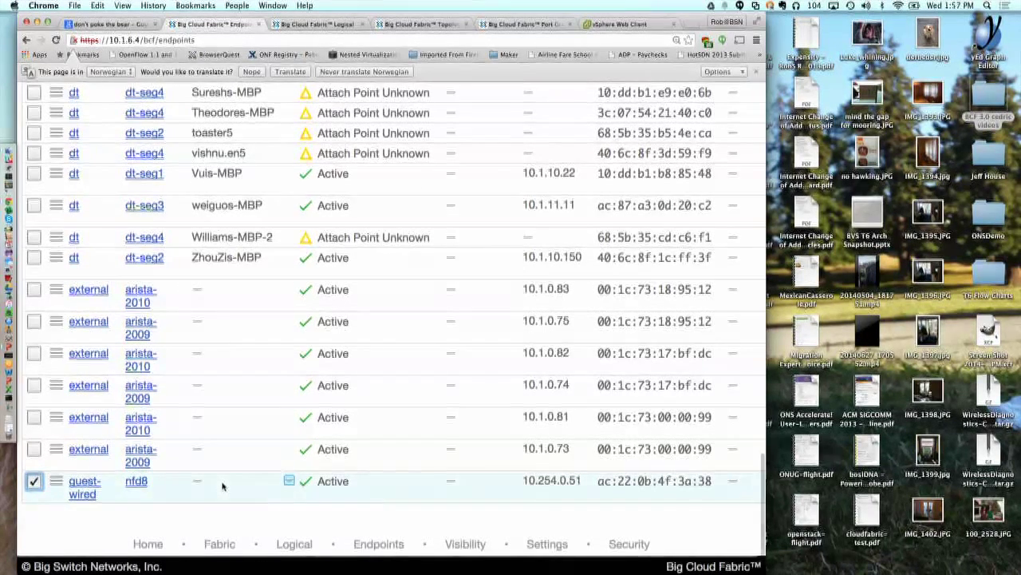
scroll(223, 486, "up", 2)
scroll(223, 486, "up", 10)
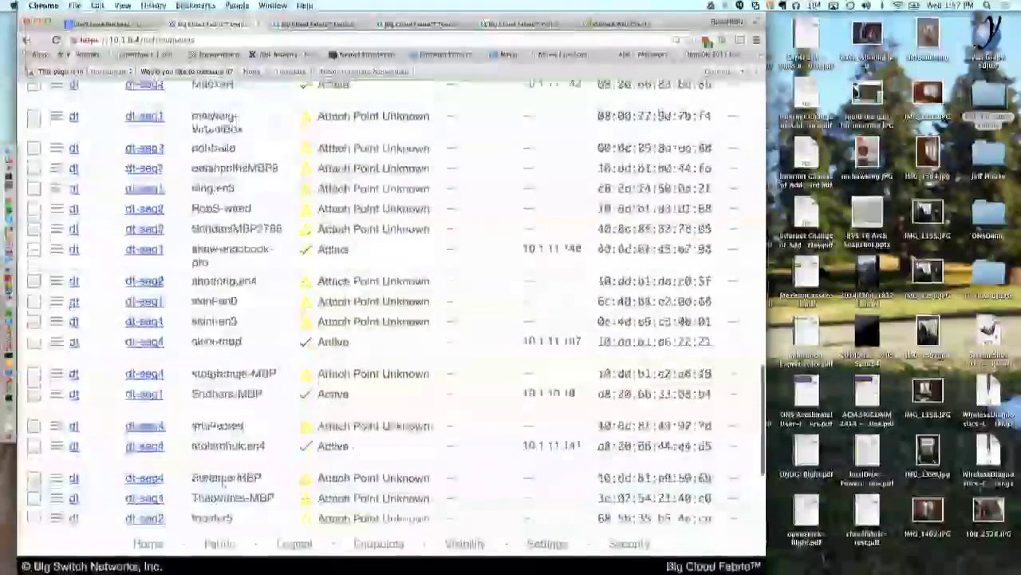
left_click(33, 310)
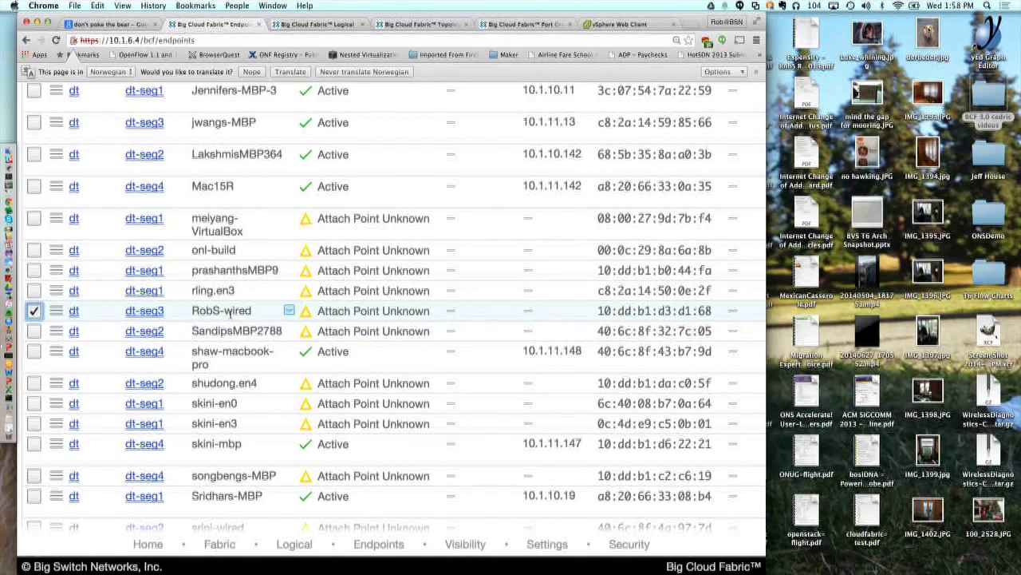
left_click(33, 186)
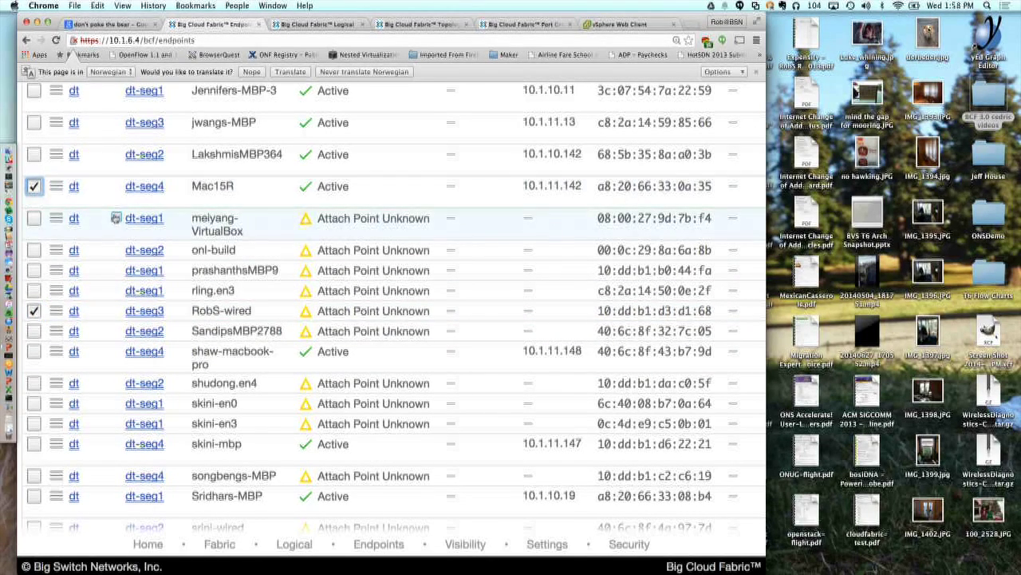
left_click(33, 310)
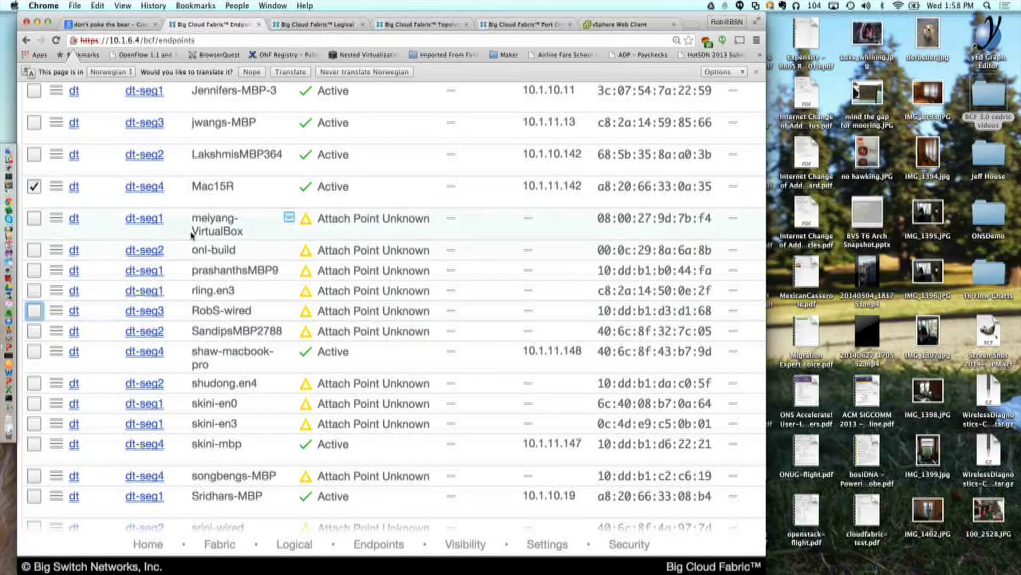
Test the path between the two selected endpoints, from Mac15R to 10.254.0.51
scroll(54, 109, "up", 10)
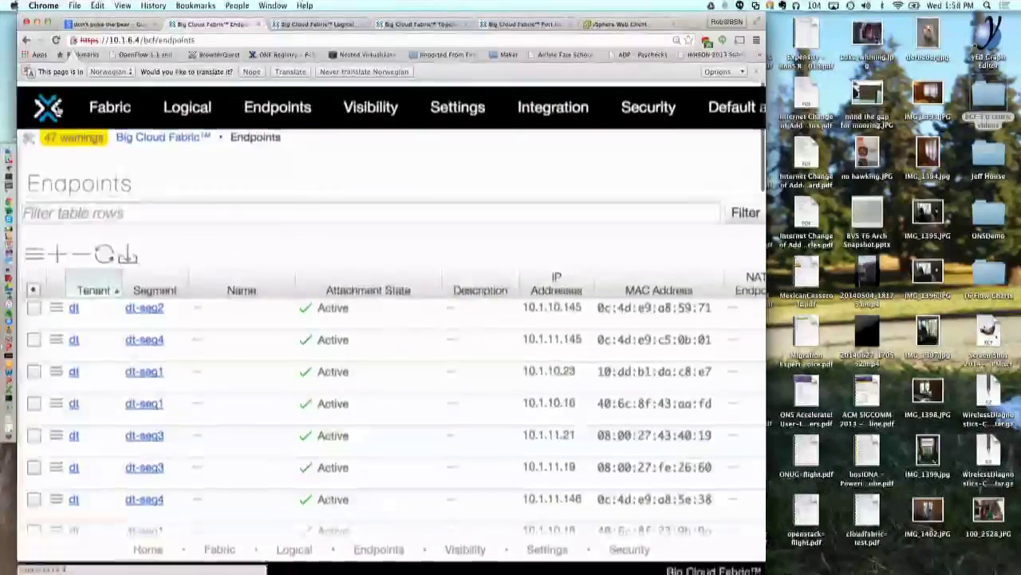
left_click(34, 249)
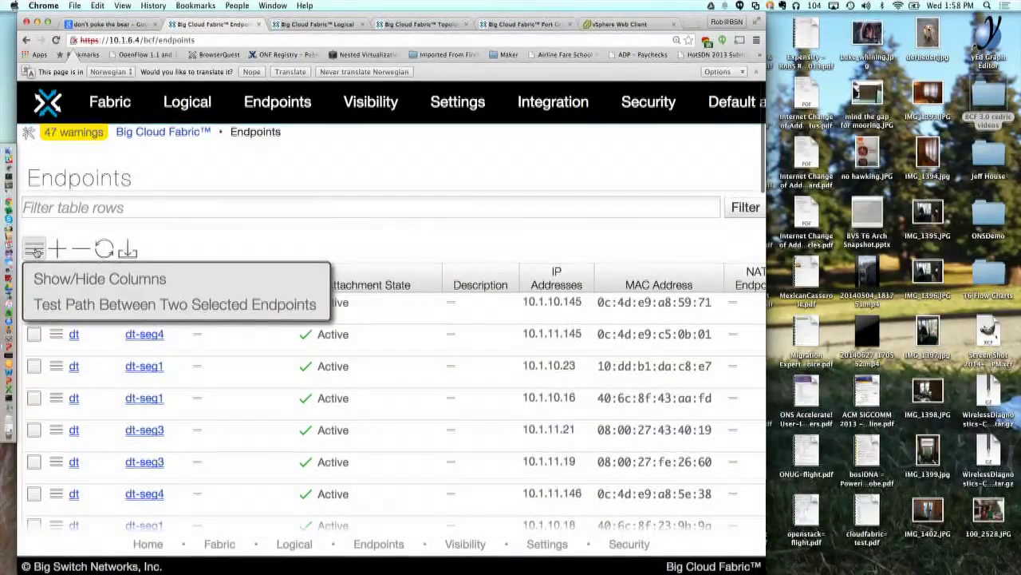
left_click(55, 300)
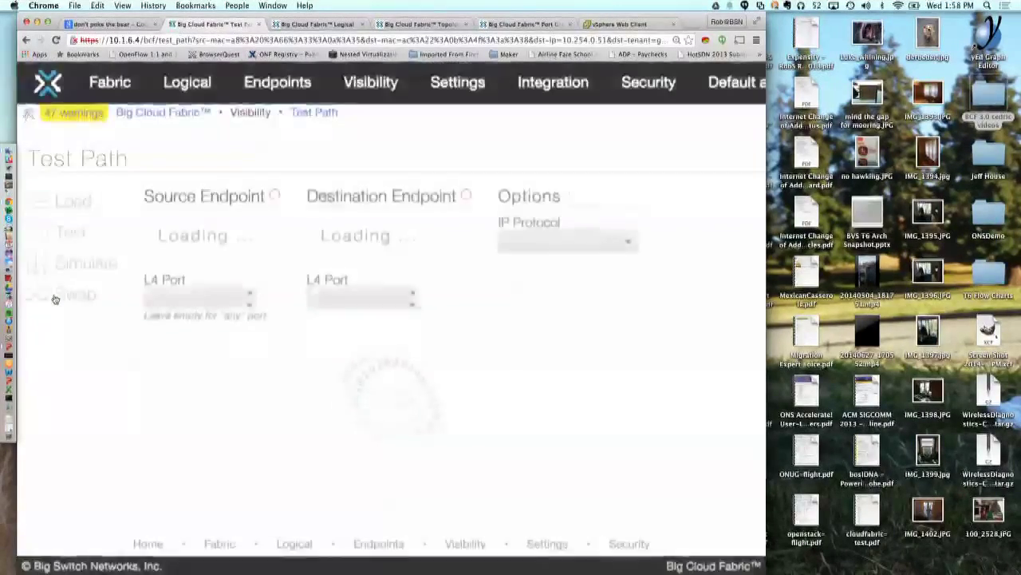
scroll(199, 308, "down", 2)
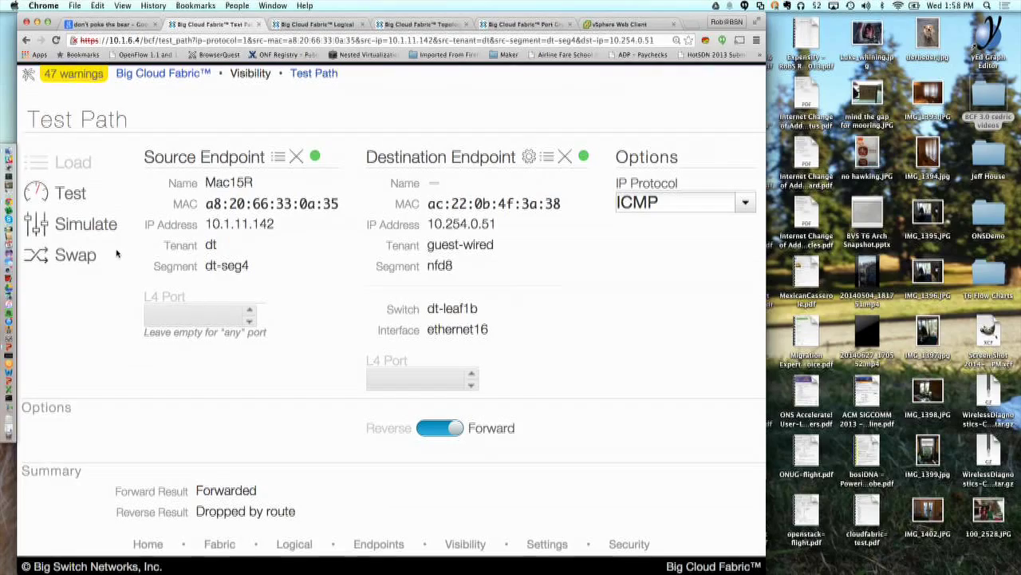
left_click(31, 230)
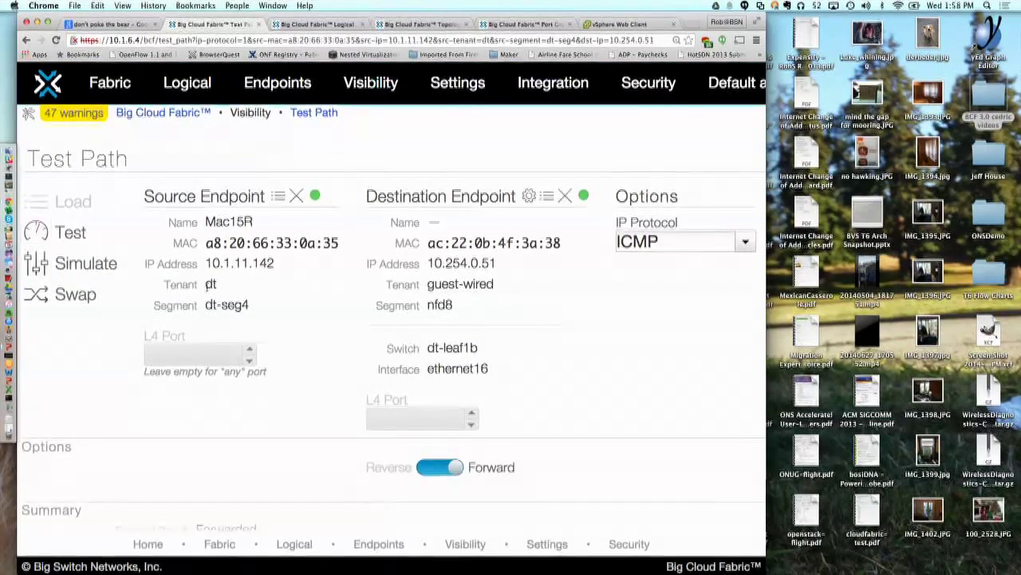
Examine the forward logical and physical paths from dt-seg4 to segment nfd8
scroll(206, 292, "down", 10)
scroll(207, 291, "up", 5)
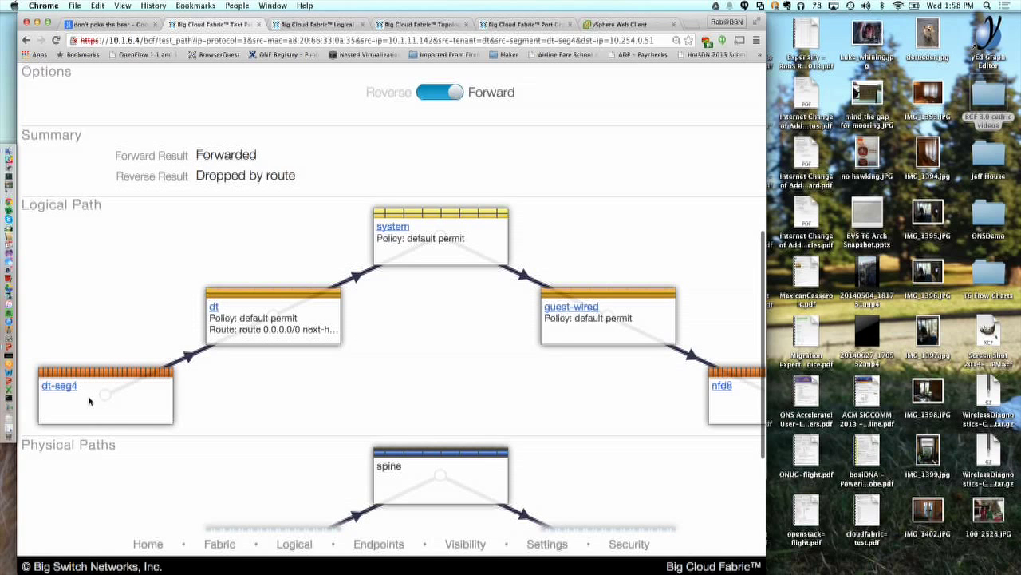
scroll(317, 371, "right", 5)
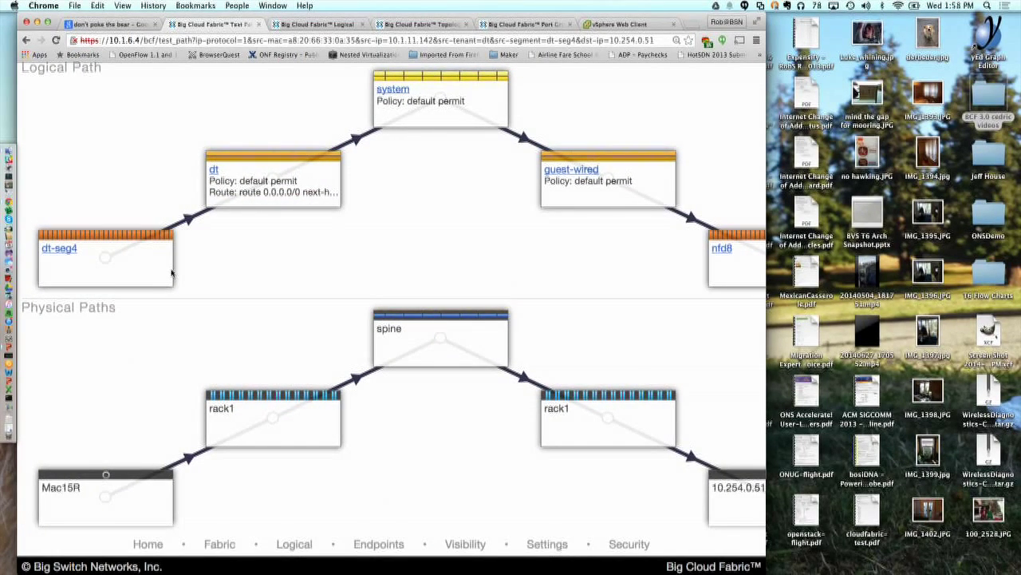
Switch the path display to Reverse and examine the logical route from nfd8 through guest-wired and the physical path below
scroll(171, 281, "up", 8)
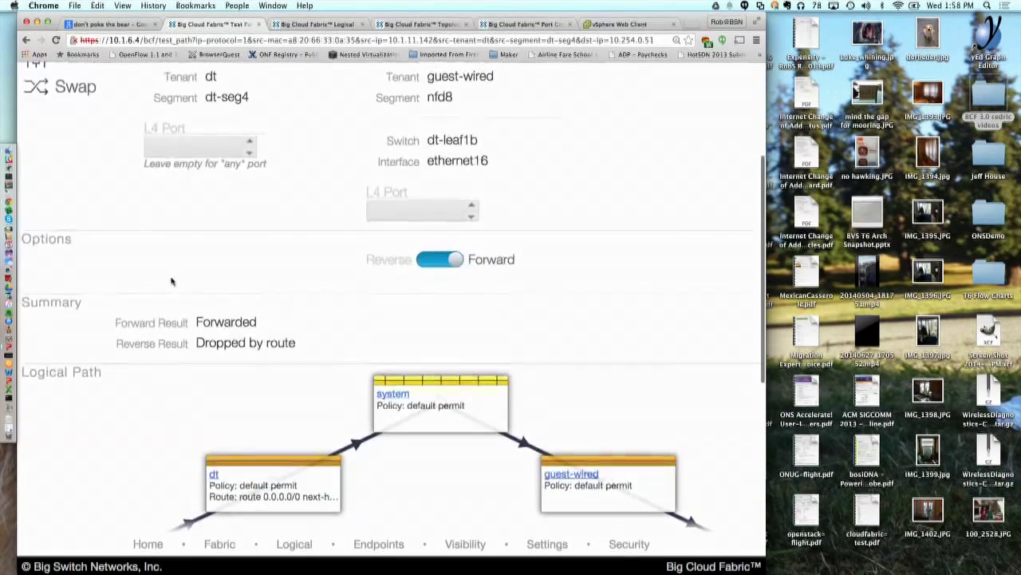
left_click(436, 253)
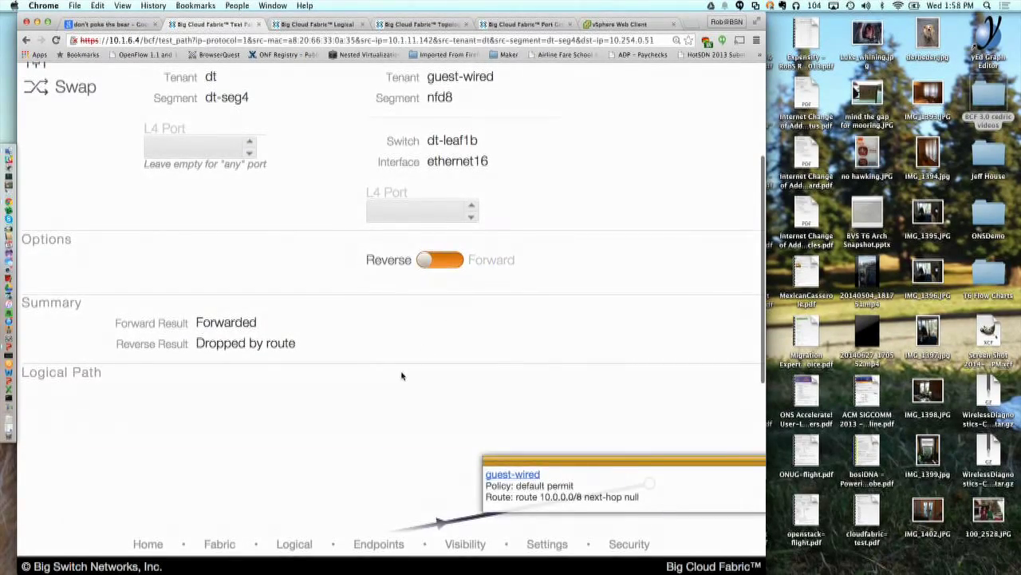
scroll(402, 374, "down", 10)
scroll(401, 375, "up", 8)
scroll(402, 374, "down", 8)
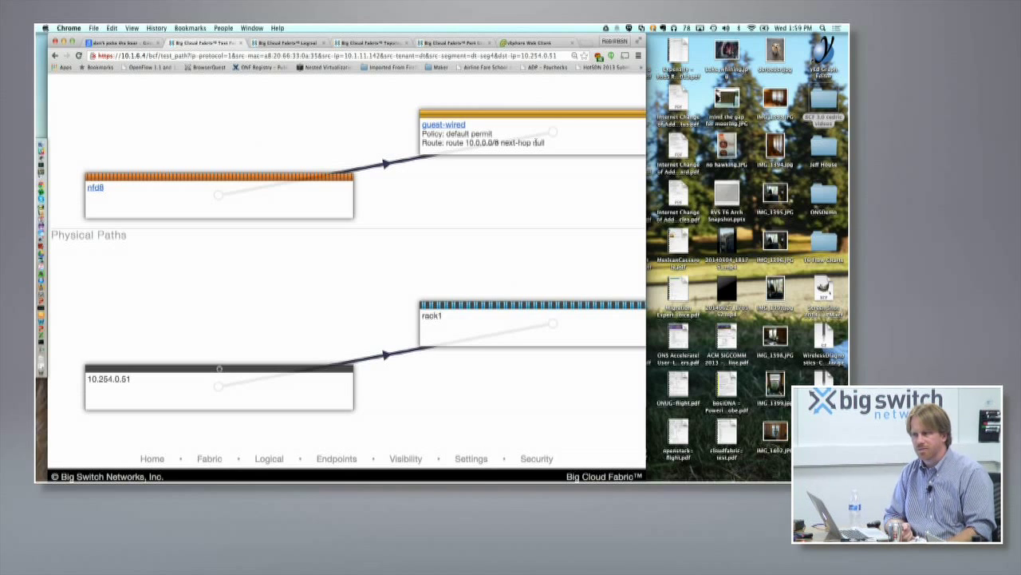
scroll(535, 143, "up", 10)
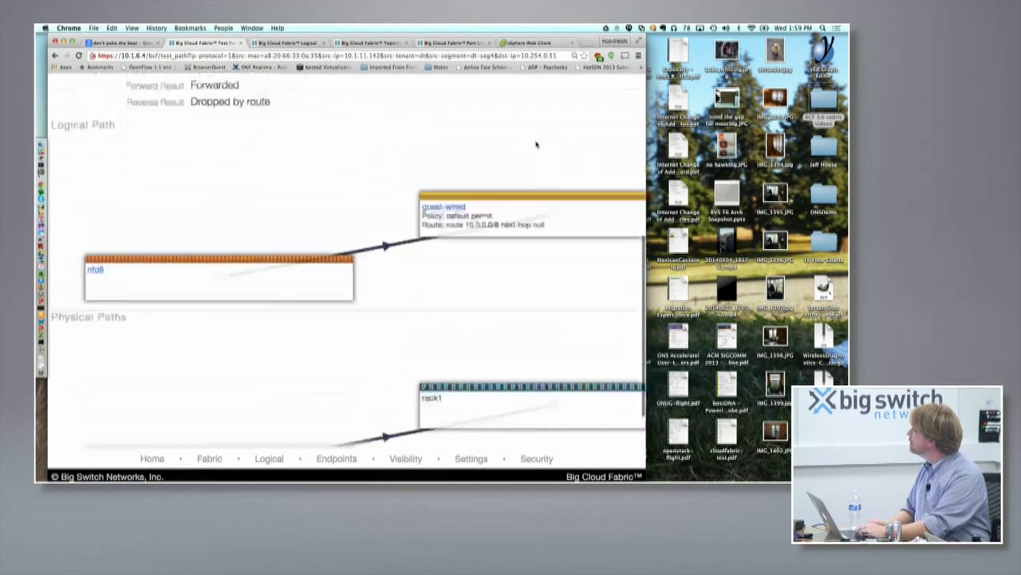
scroll(536, 143, "down", 3)
scroll(536, 144, "down", 8)
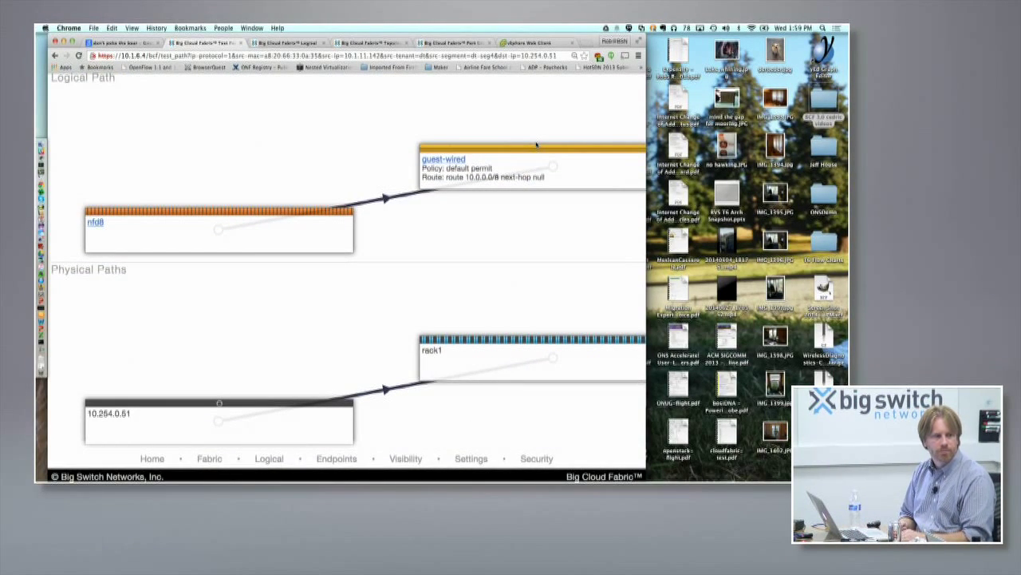
Clear the destination endpoint, look through the list of available endpoints and leave it without choosing one
scroll(536, 144, "up", 10)
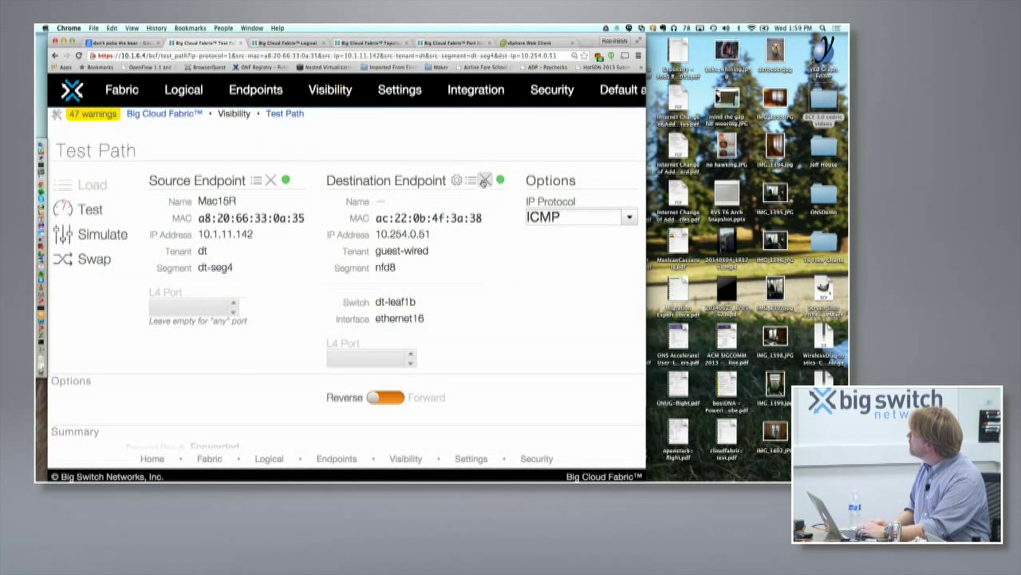
left_click(484, 182)
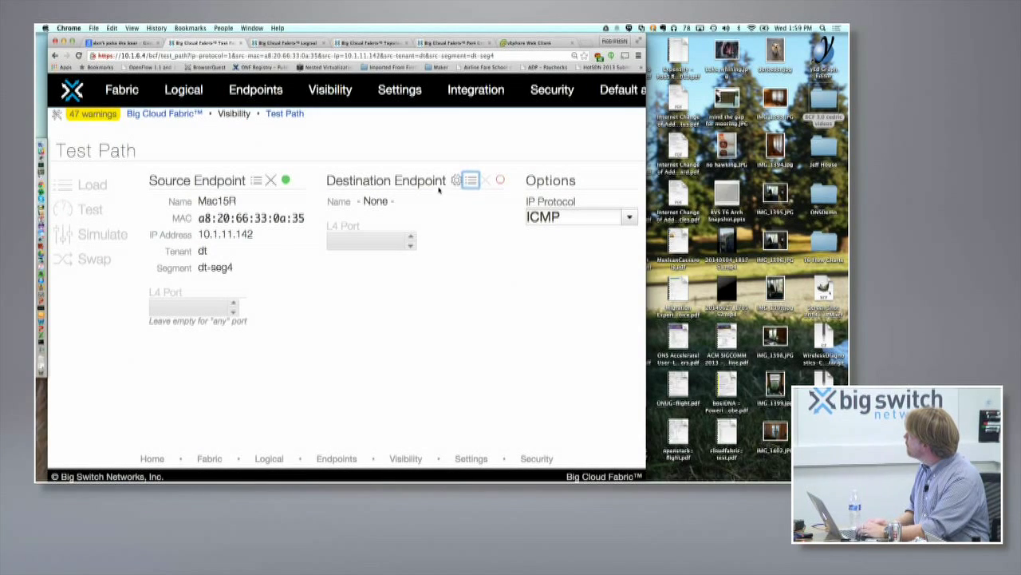
left_click(471, 182)
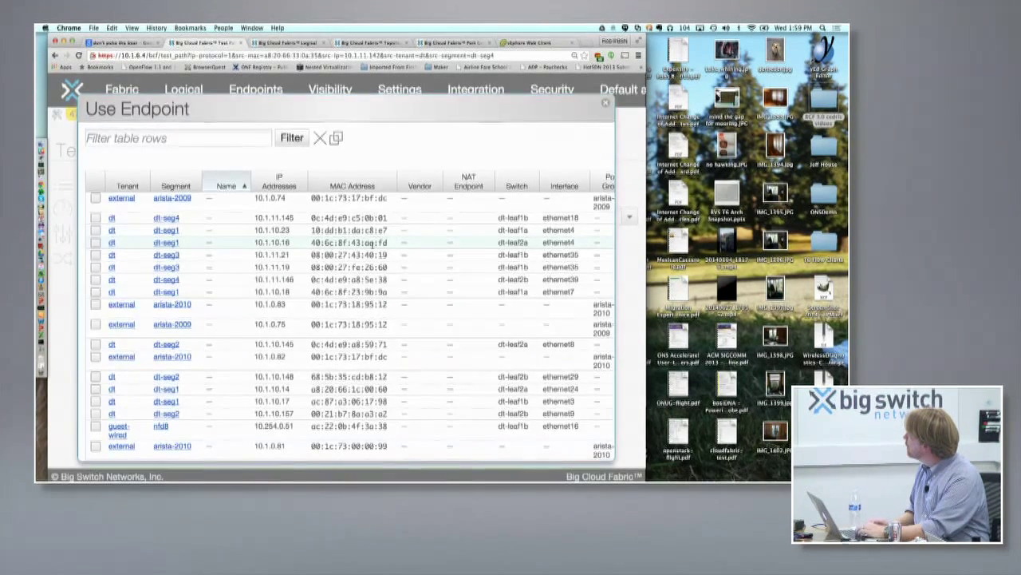
scroll(299, 222, "down", 5)
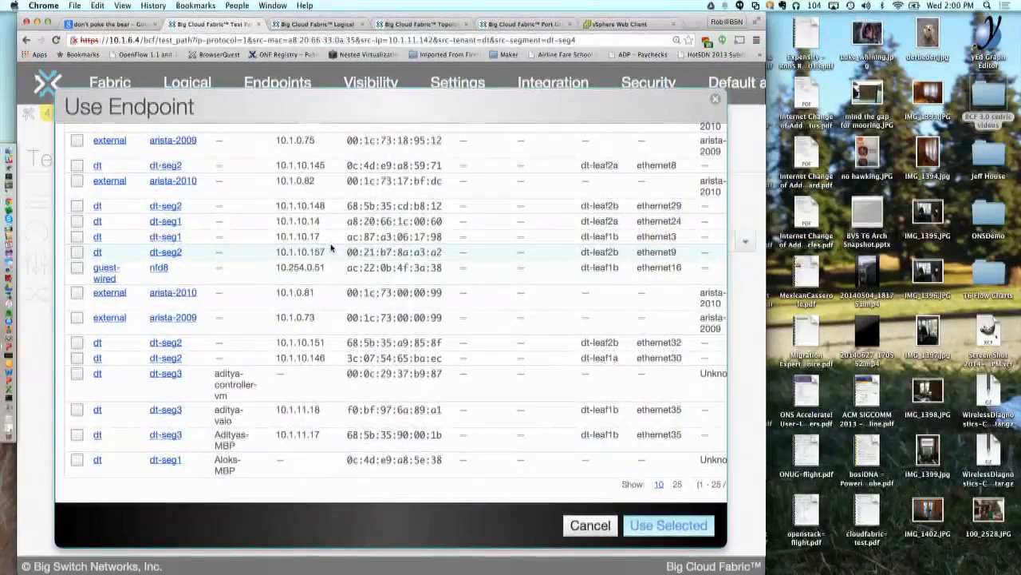
scroll(300, 222, "up", 5)
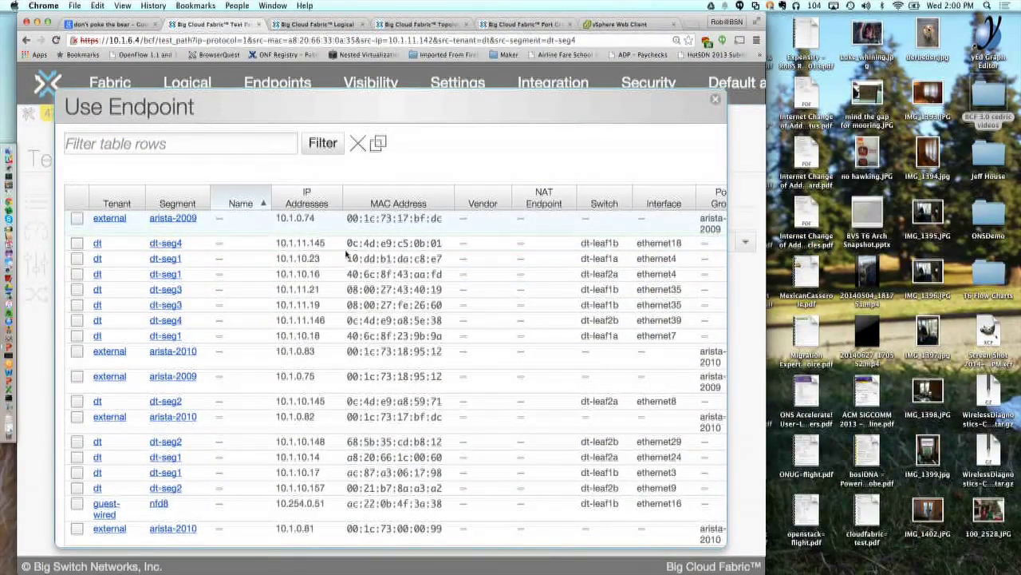
scroll(392, 297, "right", 5)
scroll(392, 296, "left", 5)
scroll(392, 297, "down", 5)
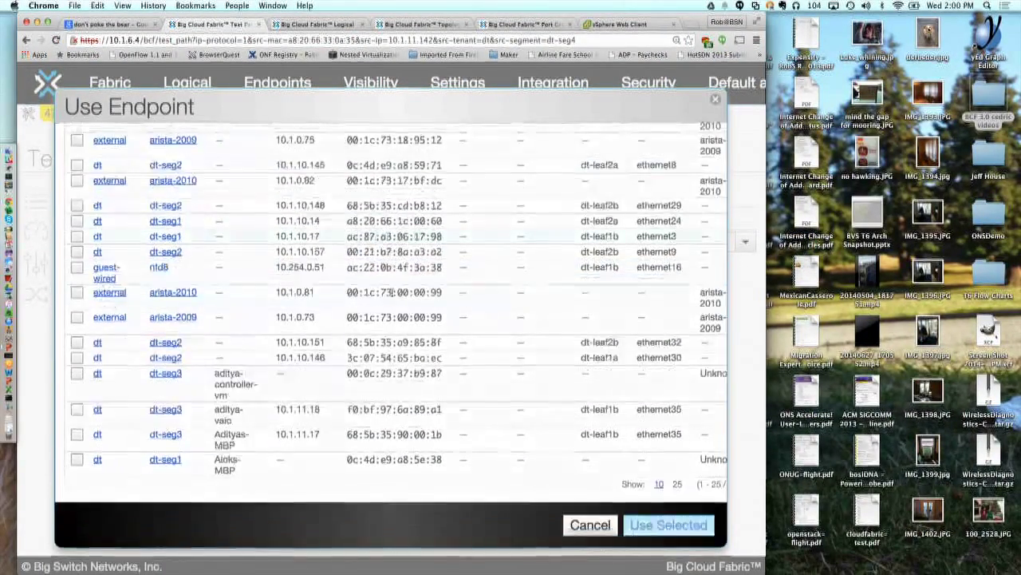
left_click(576, 529)
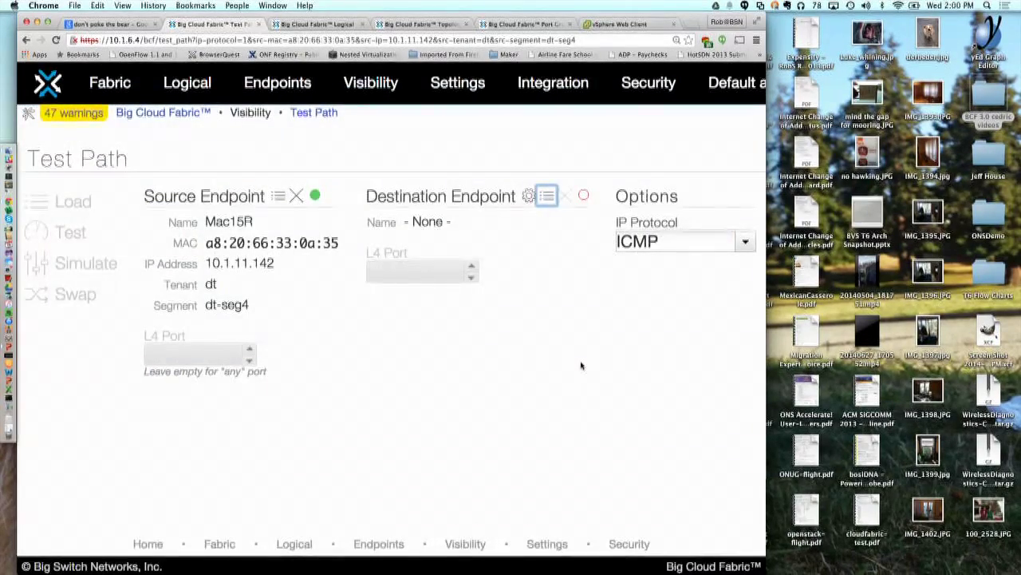